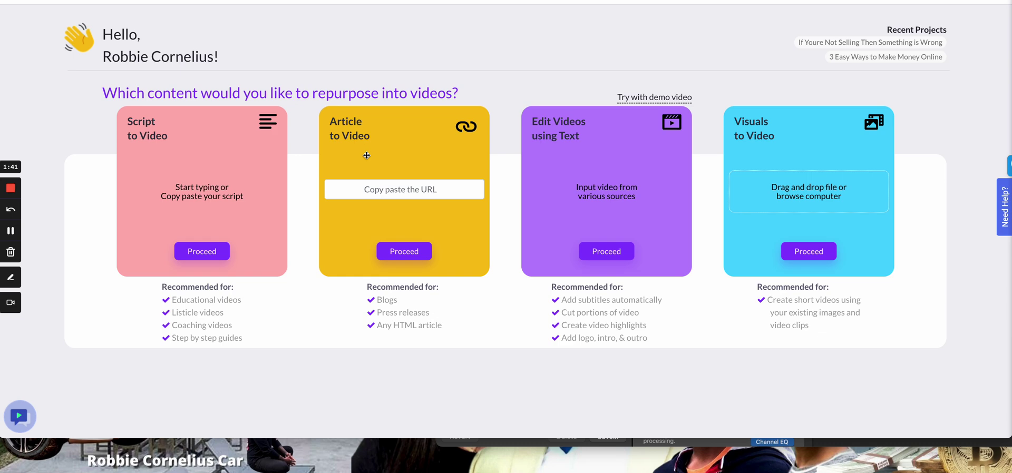
- Copy the Grant Cardone script in Google Docs, from its first paragraph to 'time to change that'
key(ctrl+Right)
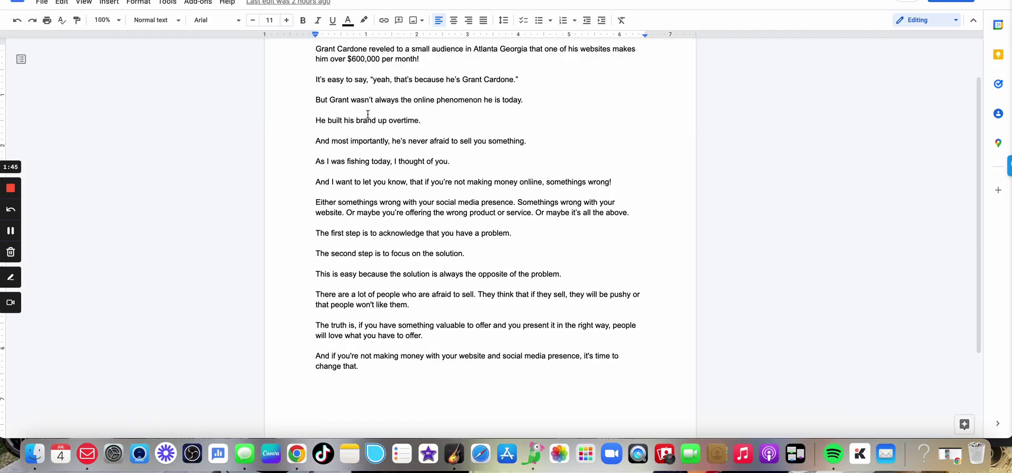
drag(316, 102, 380, 422)
key(super+c)
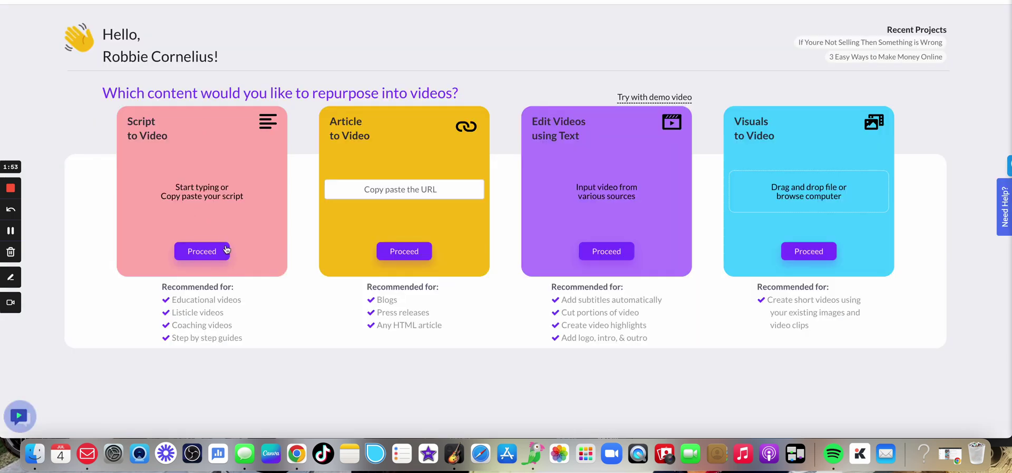
- Start a Script to Video project titled 'If You'Re Not Making Money Online Listen to This' and paste the script
click(214, 249)
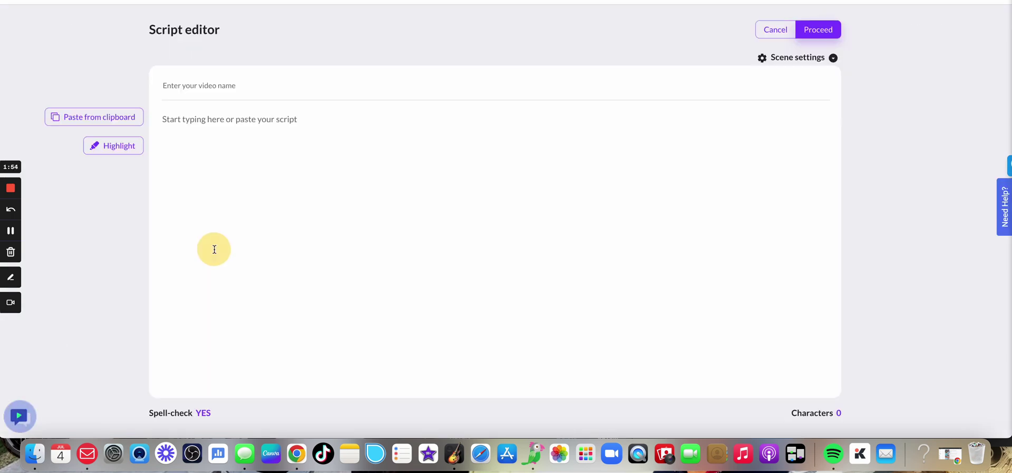
click(210, 85)
text(If You'Re Not Making Money Online Listen to Th)
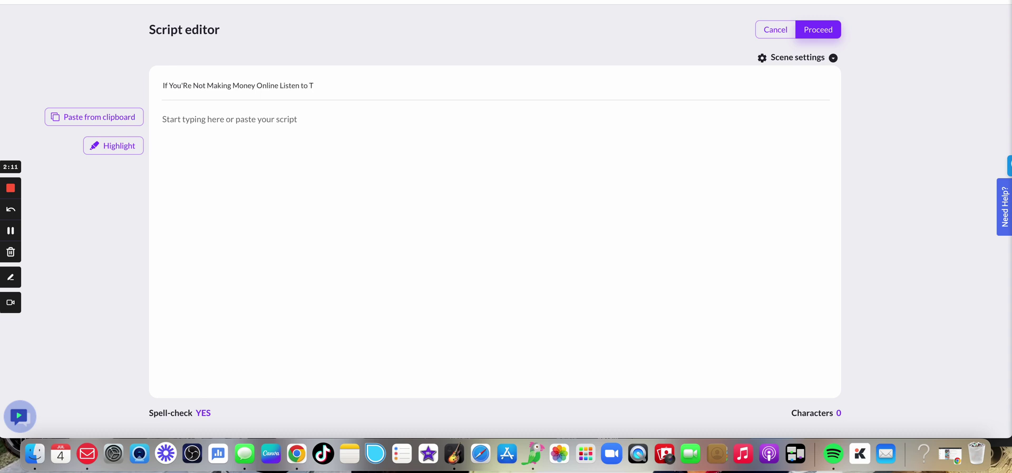
text(his)
click(213, 112)
key(super+v)
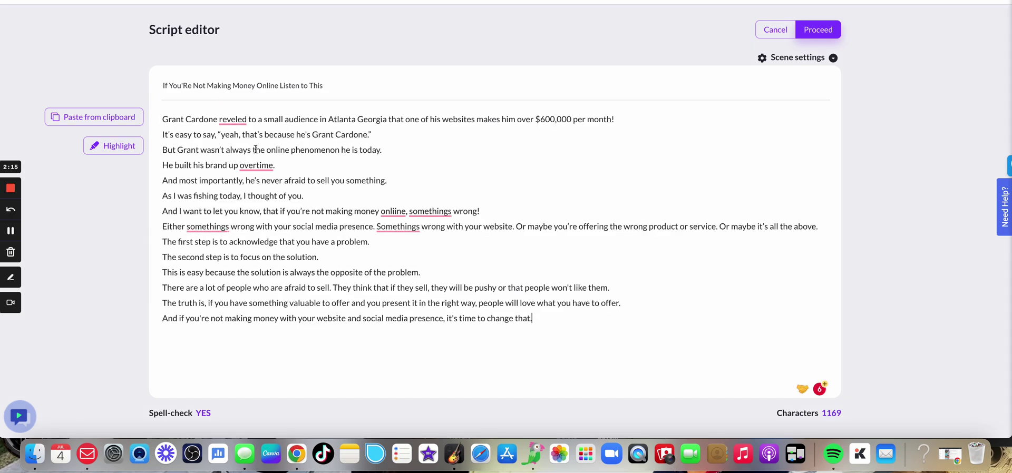
- Fix the script's misspellings: revealed, over time, online, and both instances of something's
click(235, 141)
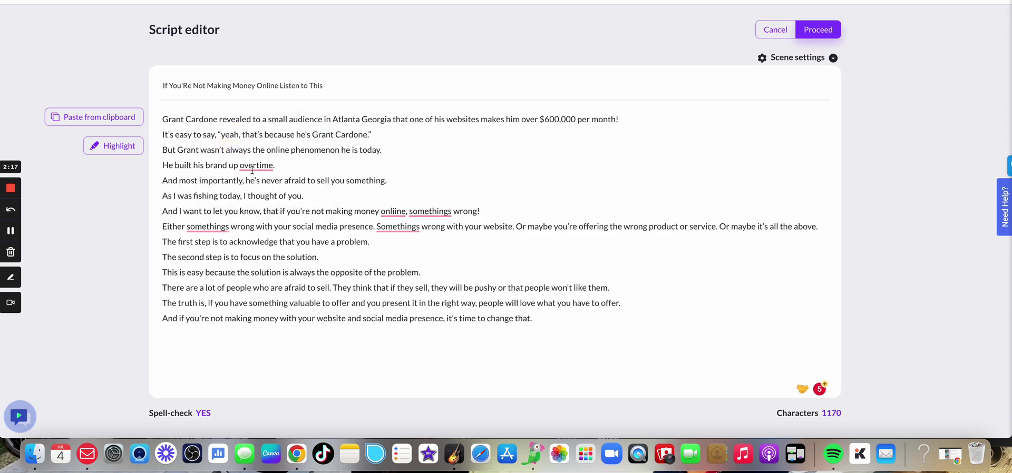
click(248, 192)
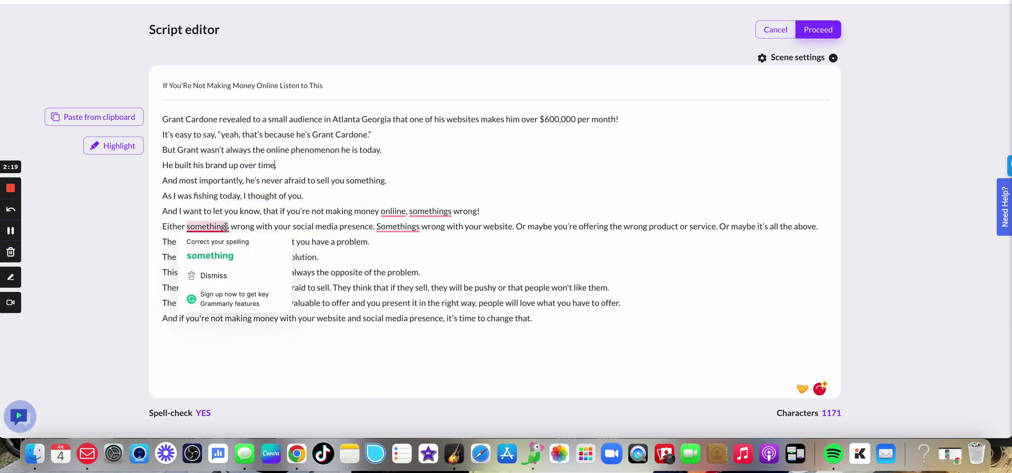
click(209, 256)
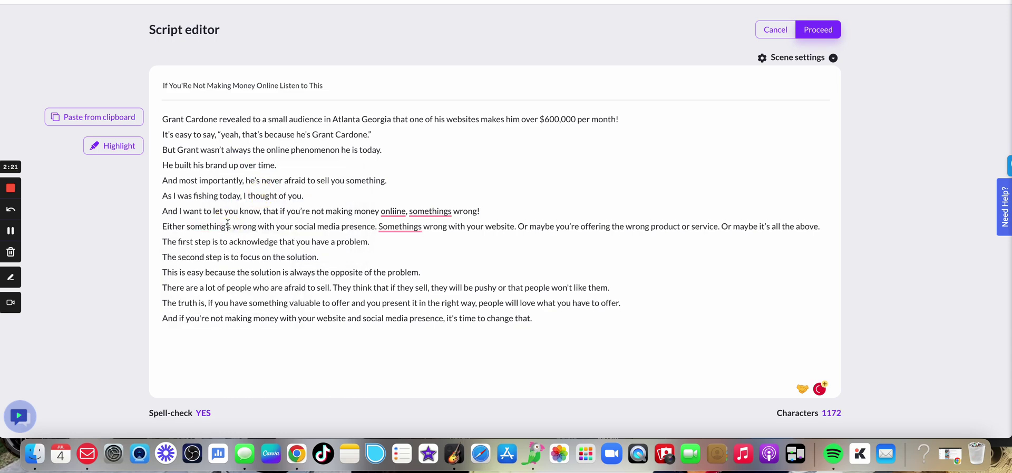
click(396, 225)
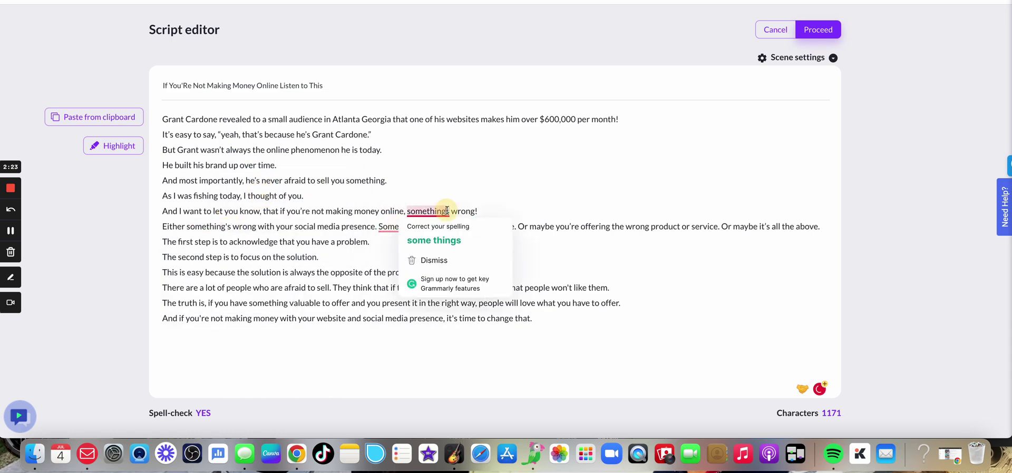
click(422, 238)
click(418, 226)
text(')
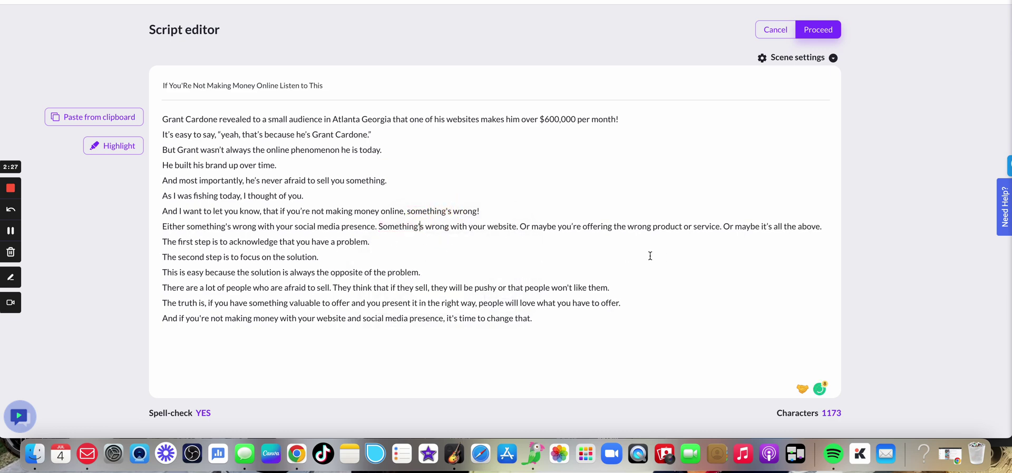
click(580, 253)
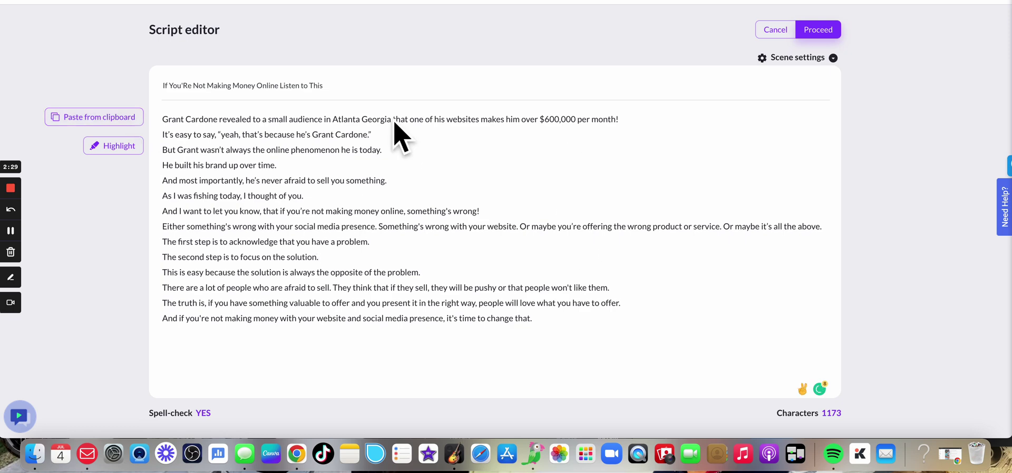
- Proceed to the aspect-ratio page and try the 16:9 Landscape and 9:16 Portrait formats
click(833, 35)
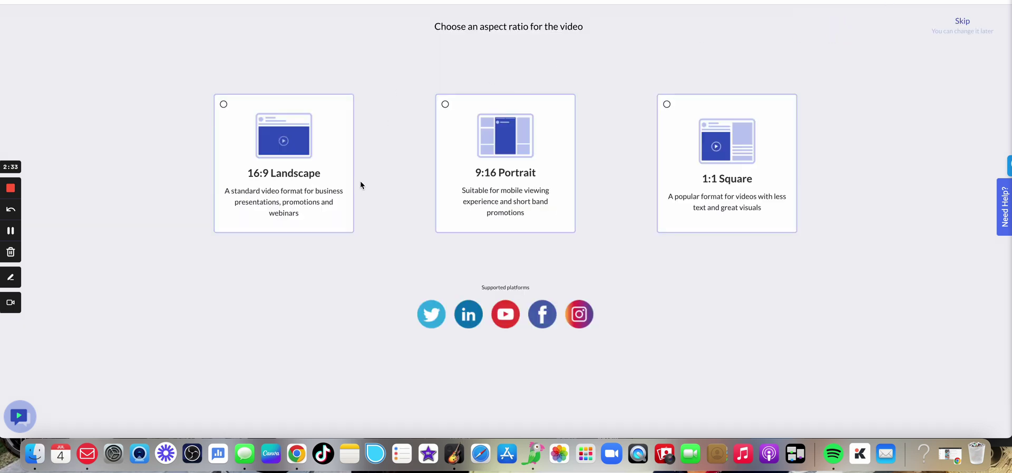
click(319, 165)
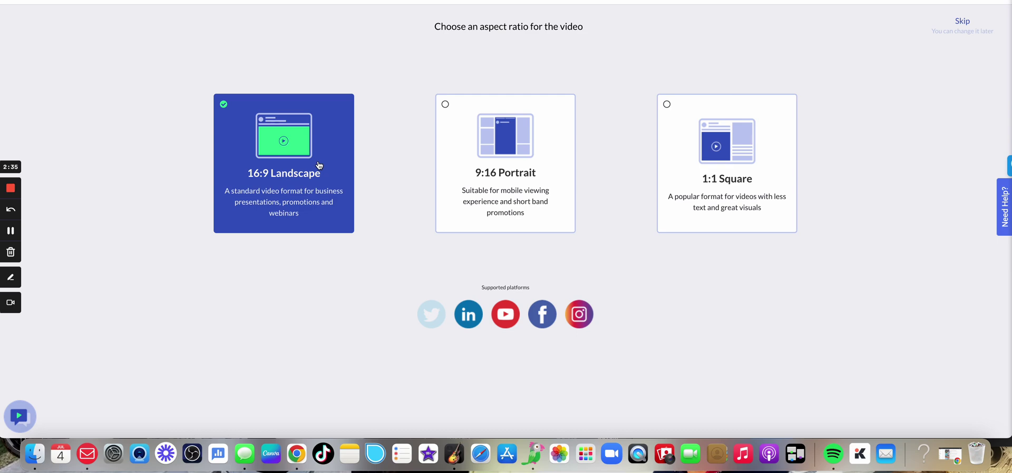
click(474, 148)
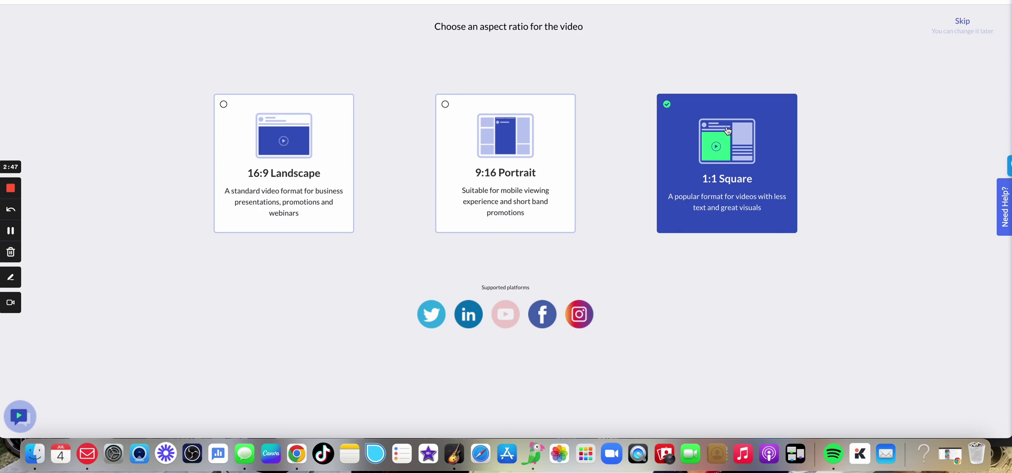
- Confirm the video format so Pictory generates the scene storyboard from the script
click(254, 132)
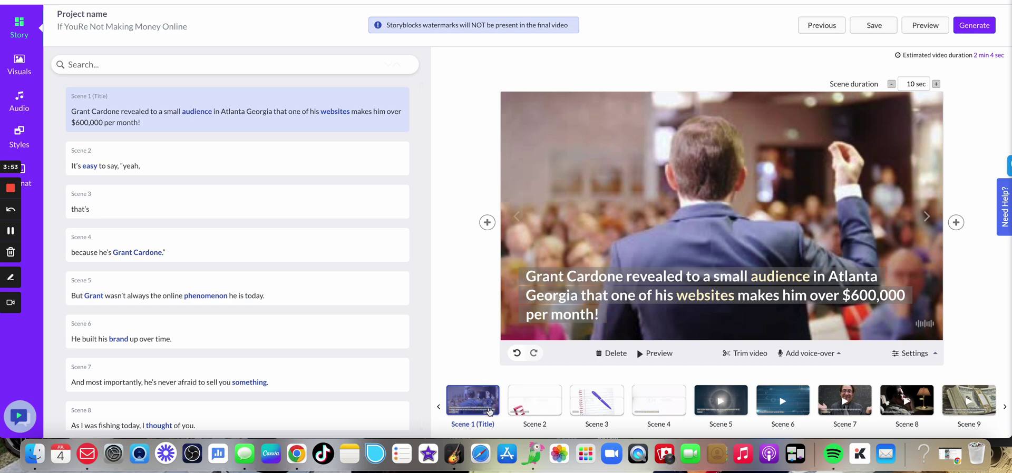
- Browse Grant Cardone stock visuals for Scene 1, then view the My uploads collection
click(19, 62)
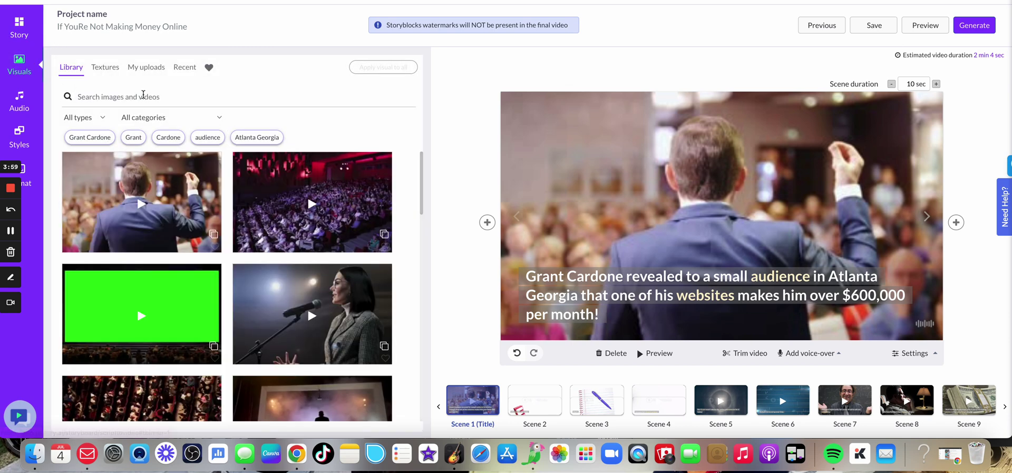
click(143, 96)
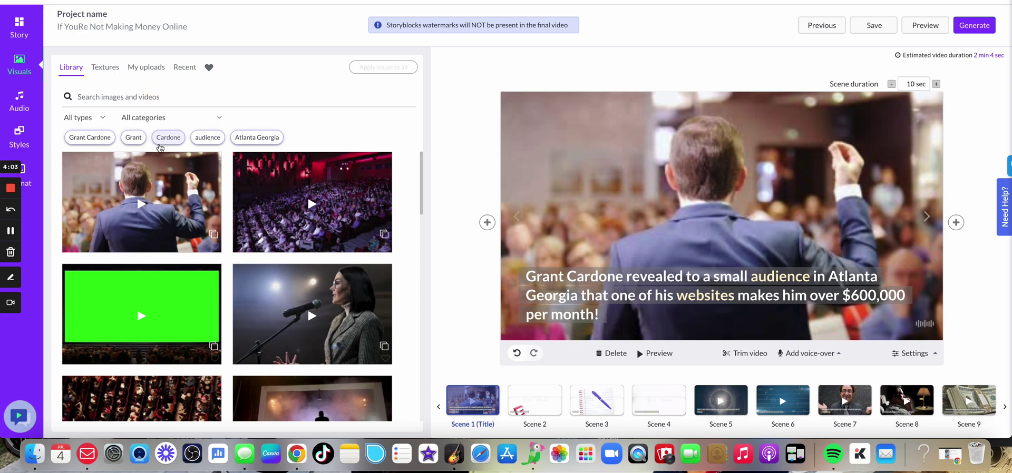
click(90, 137)
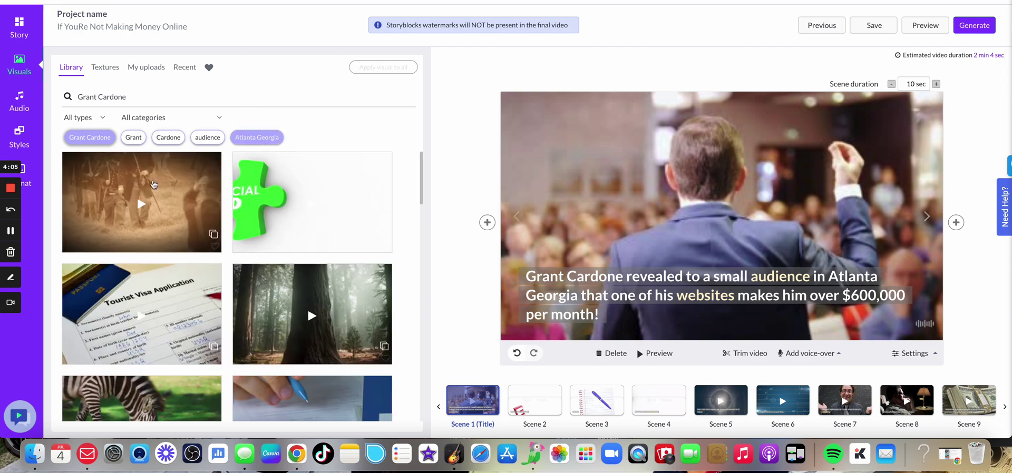
scroll(289, 244, down, 5)
scroll(285, 253, down, 5)
scroll(282, 261, down, 5)
scroll(282, 261, down, 5)
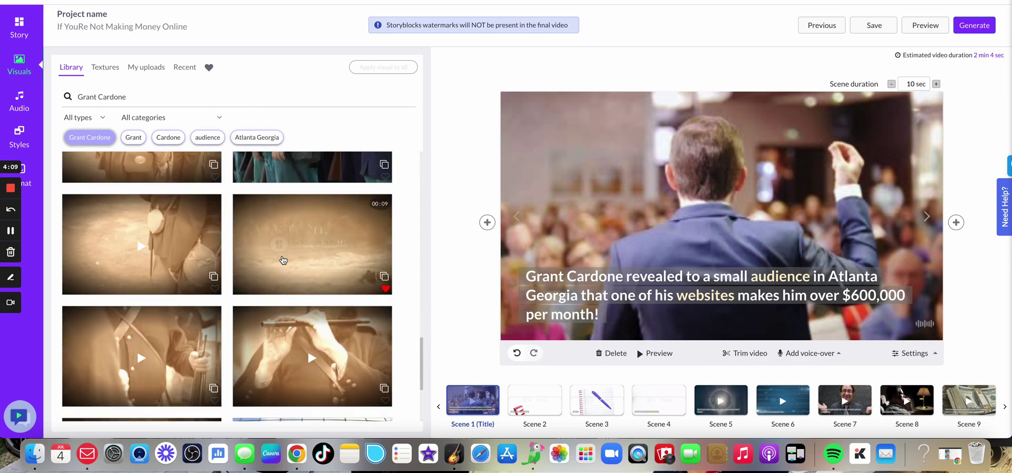
scroll(283, 259, down, 5)
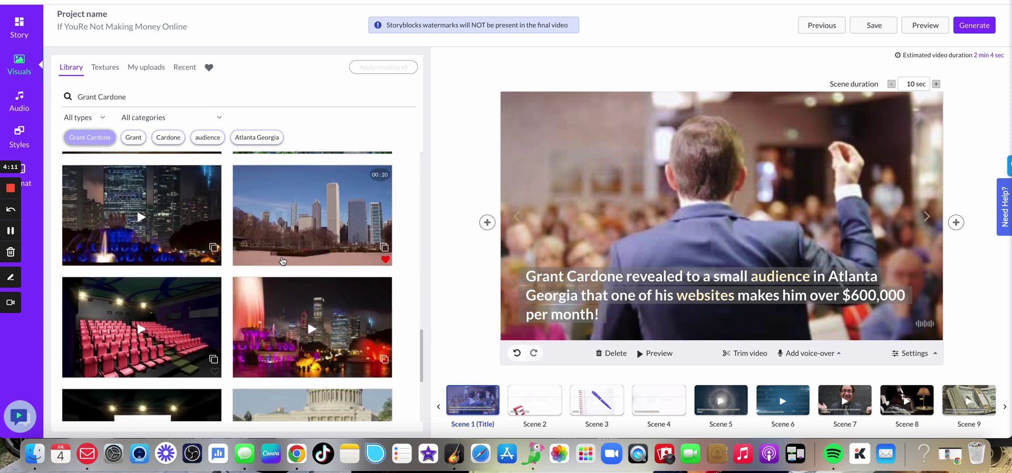
scroll(283, 261, up, 5)
scroll(283, 261, up, 5)
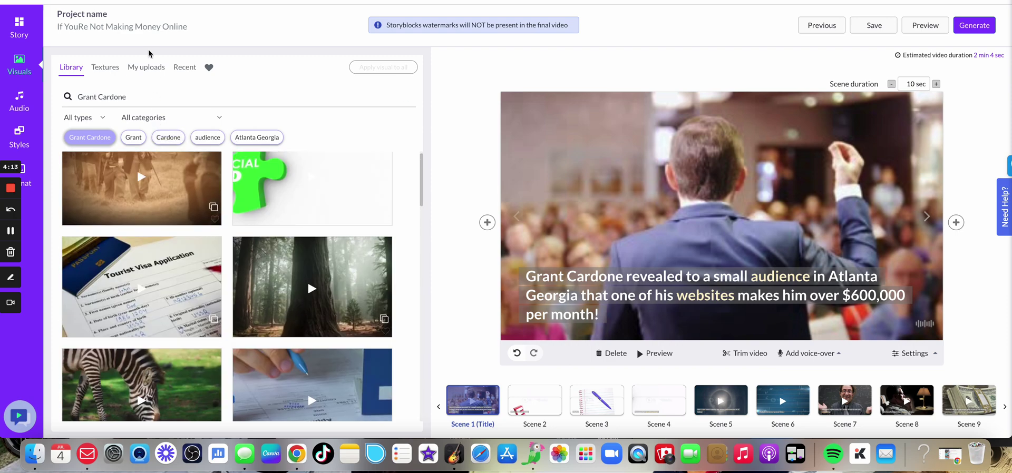
click(147, 65)
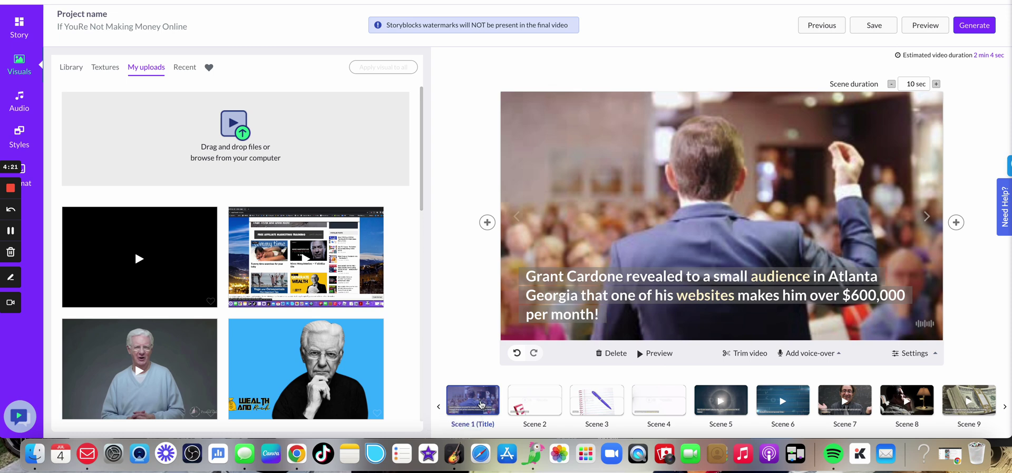
- Search the library for 'easy' and give Scene 3 the smiling woman-at-laptop clip
click(536, 399)
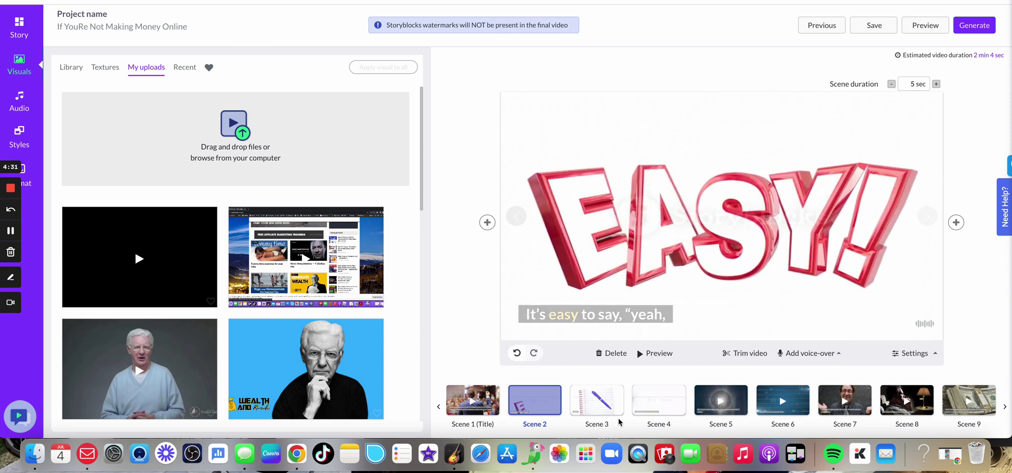
click(597, 398)
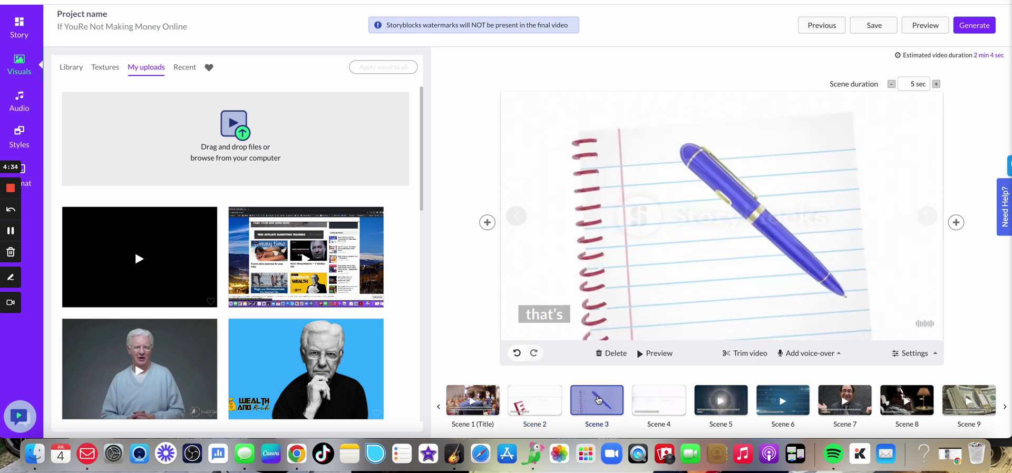
click(71, 68)
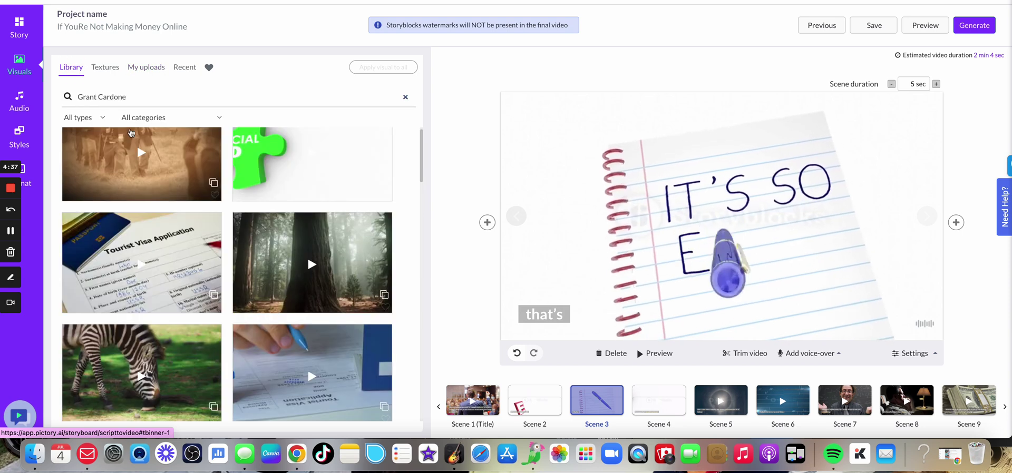
click(161, 97)
triple_click(162, 97)
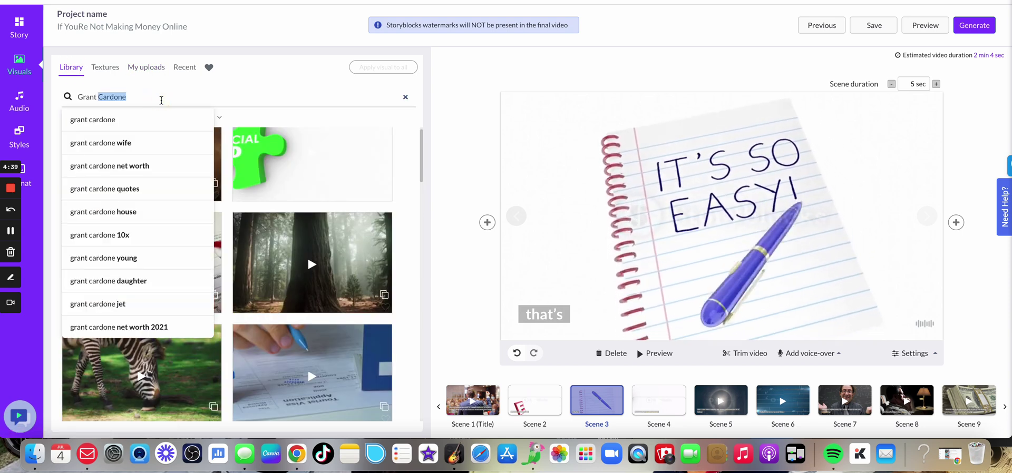
key(BackSpace)
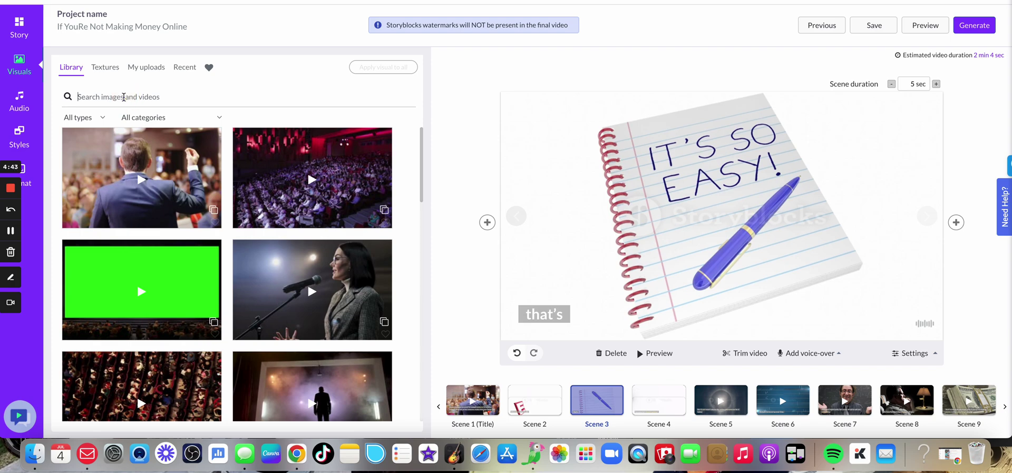
text(easy)
key(Return)
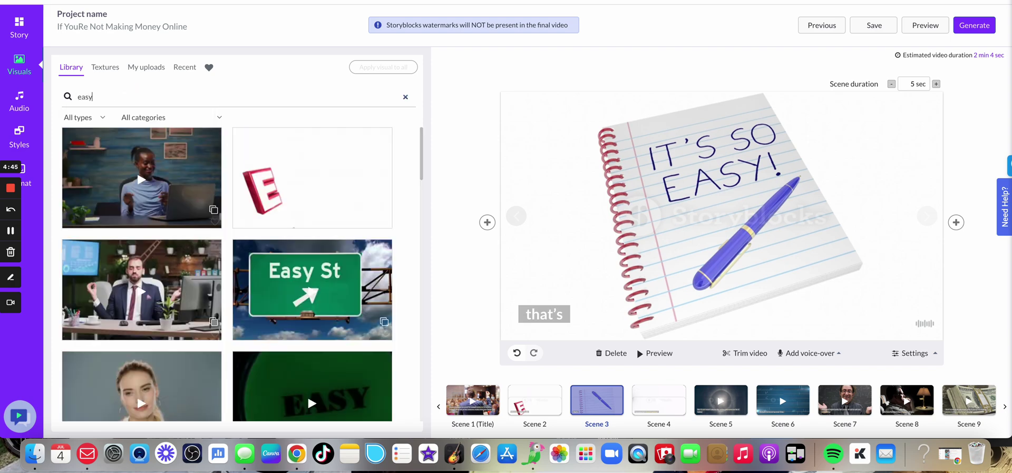
click(124, 173)
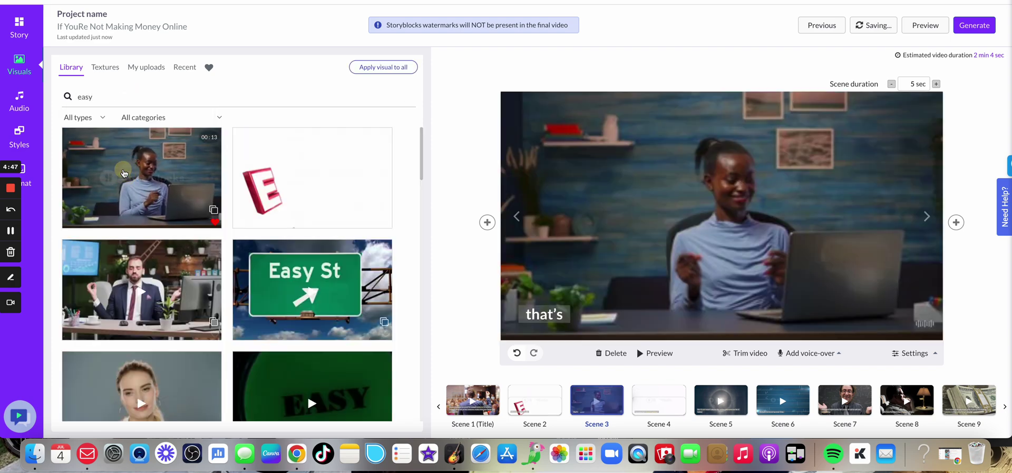
- Search 'online sales' and give Scene 4 the businessman-and-woman-at-laptop clip
click(651, 402)
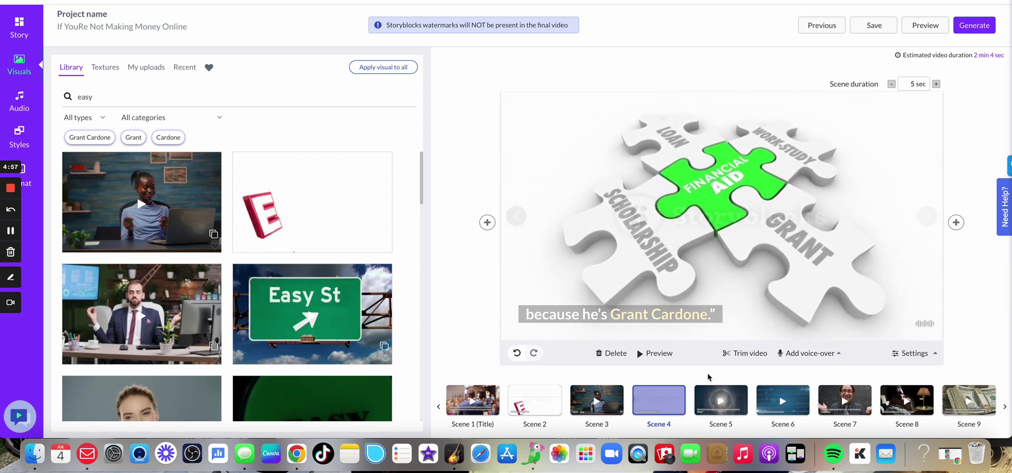
scroll(373, 296, down, 1)
scroll(342, 295, down, 3)
scroll(237, 210, down, 3)
double_click(167, 93)
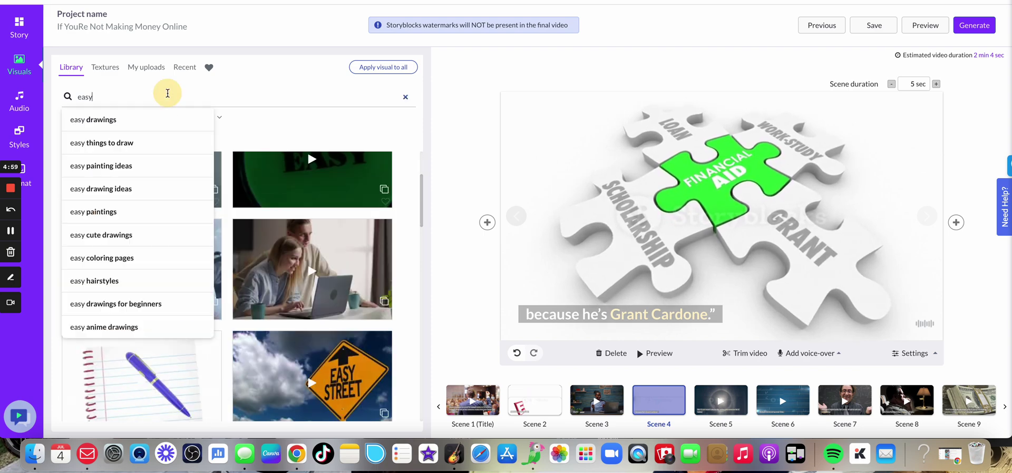
text(onlin)
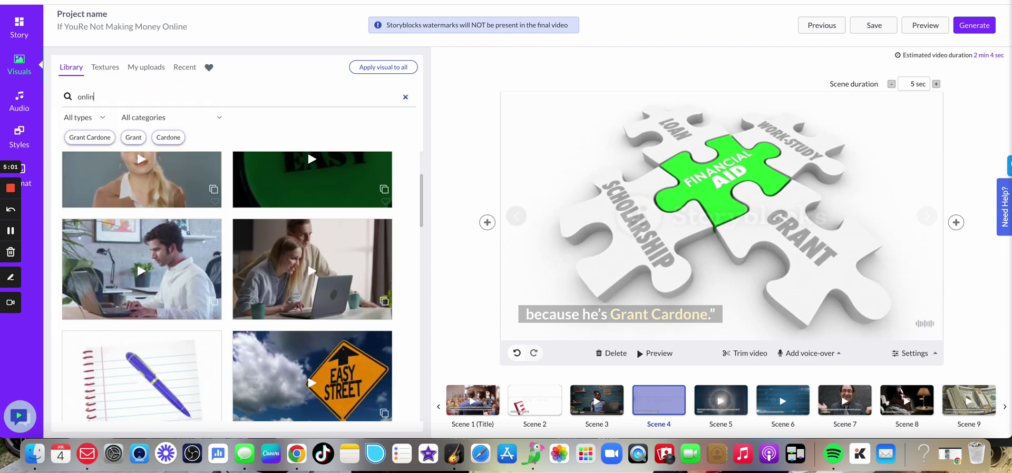
text(e sa)
text(les)
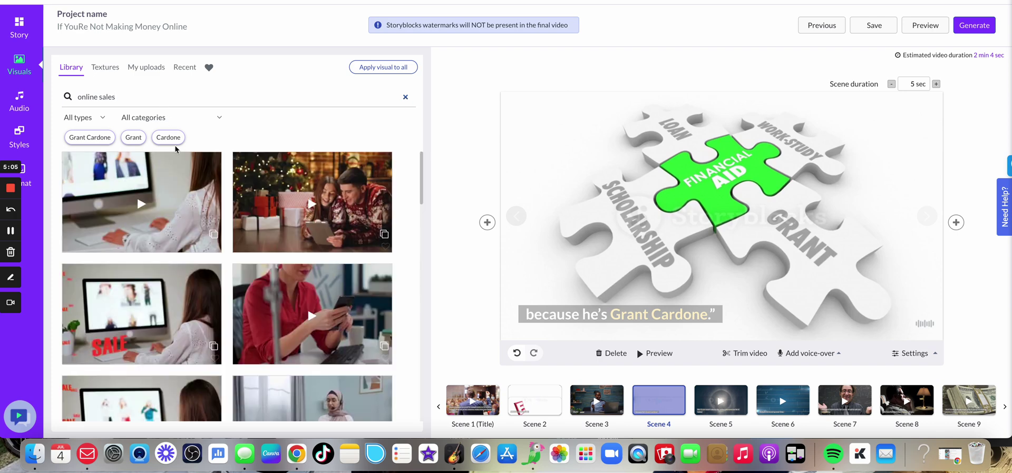
scroll(182, 160, down, 3)
scroll(219, 235, down, 5)
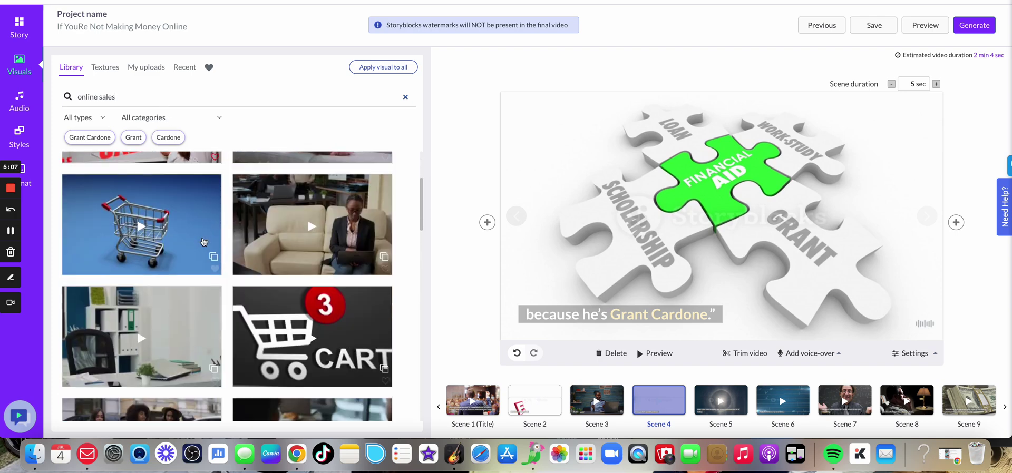
scroll(200, 250, down, 2)
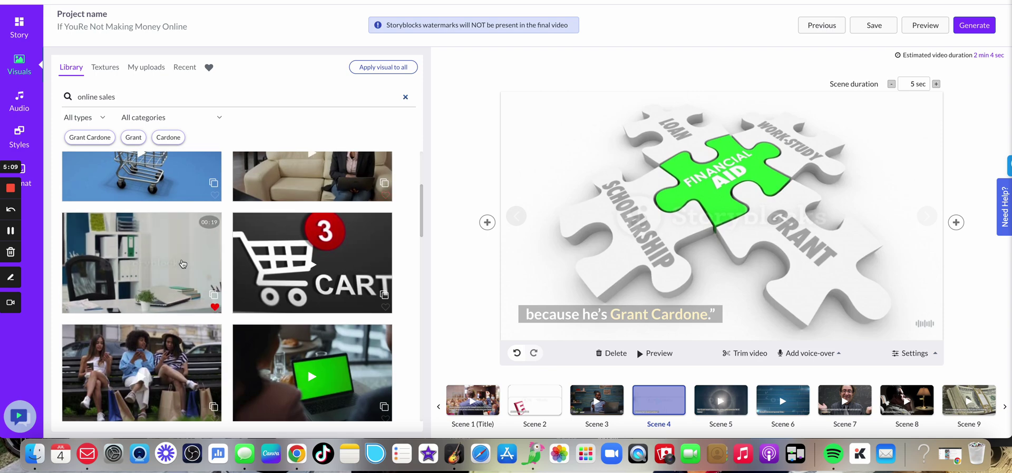
scroll(183, 263, down, 4)
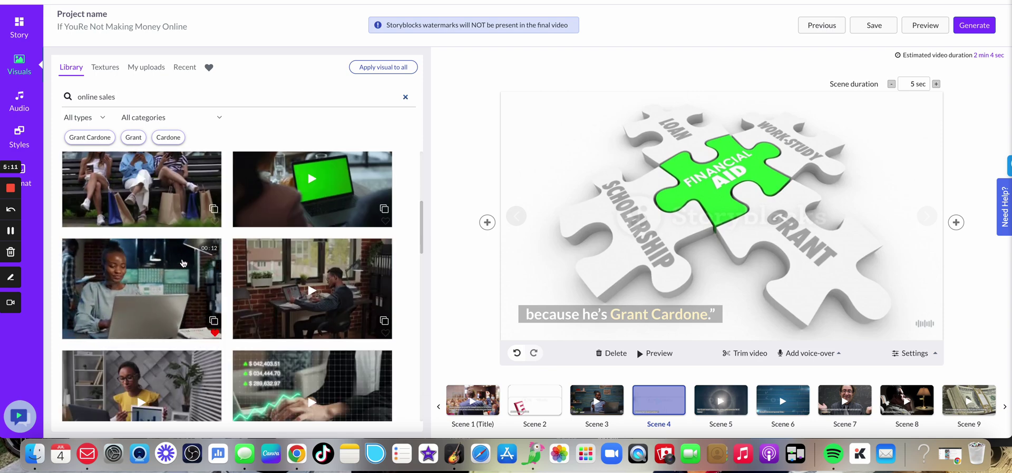
scroll(183, 263, down, 4)
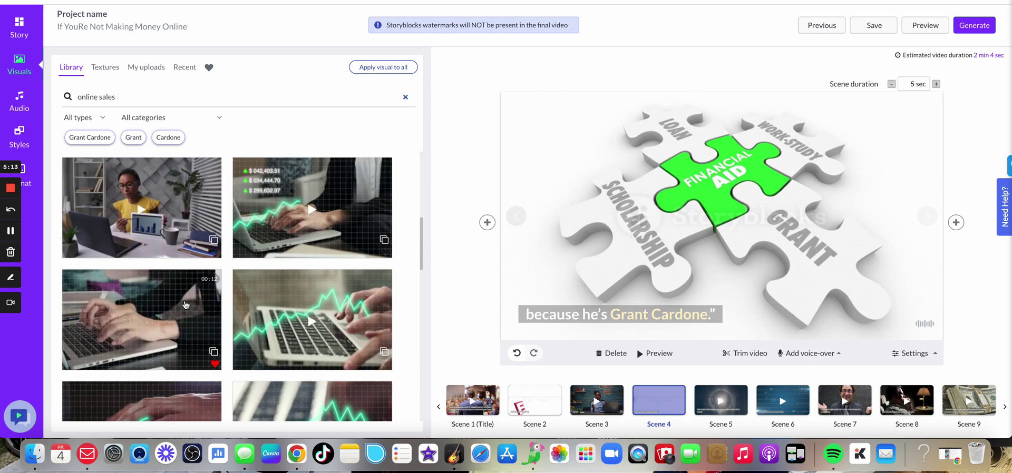
scroll(187, 295, down, 3)
scroll(194, 255, down, 3)
scroll(190, 258, down, 3)
scroll(174, 271, down, 3)
scroll(160, 286, down, 2)
scroll(174, 274, down, 3)
scroll(210, 248, down, 3)
scroll(248, 222, down, 3)
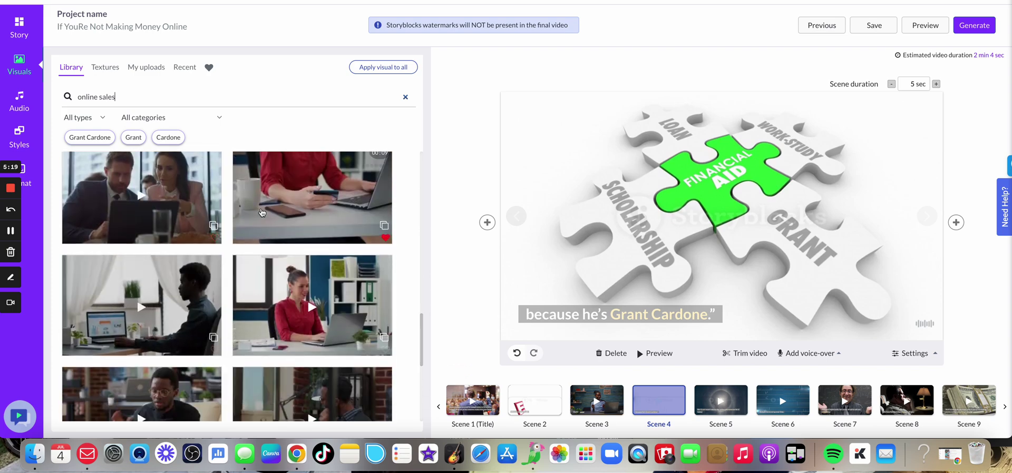
scroll(174, 200, up, 1)
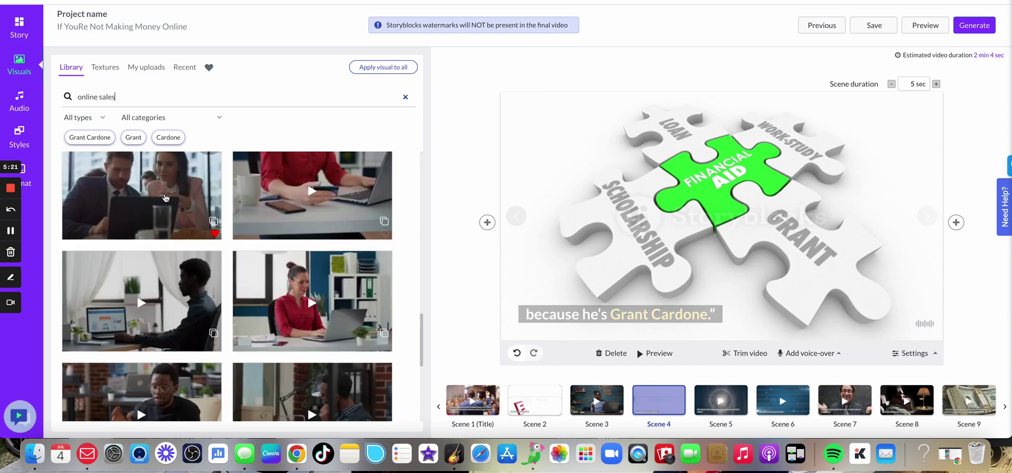
click(165, 198)
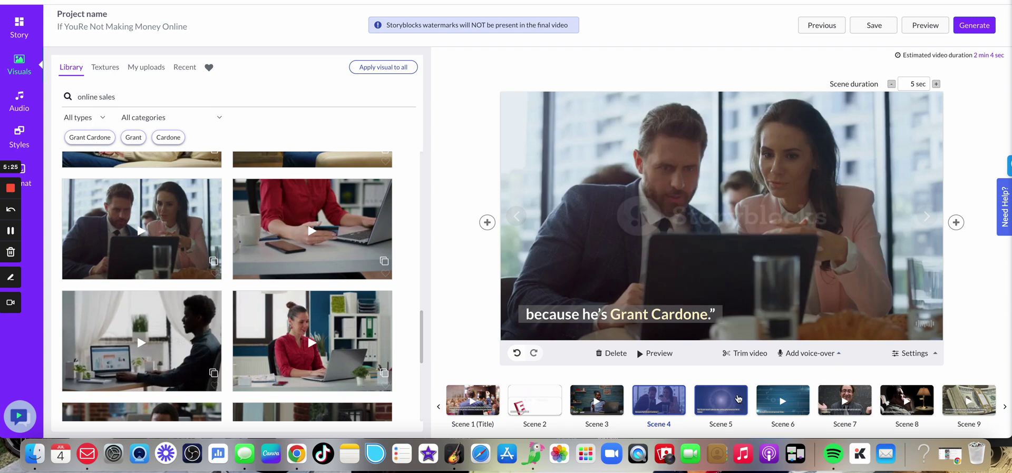
- Review scenes 10 to 18, the online sales results, and the uploaded videos
click(1005, 409)
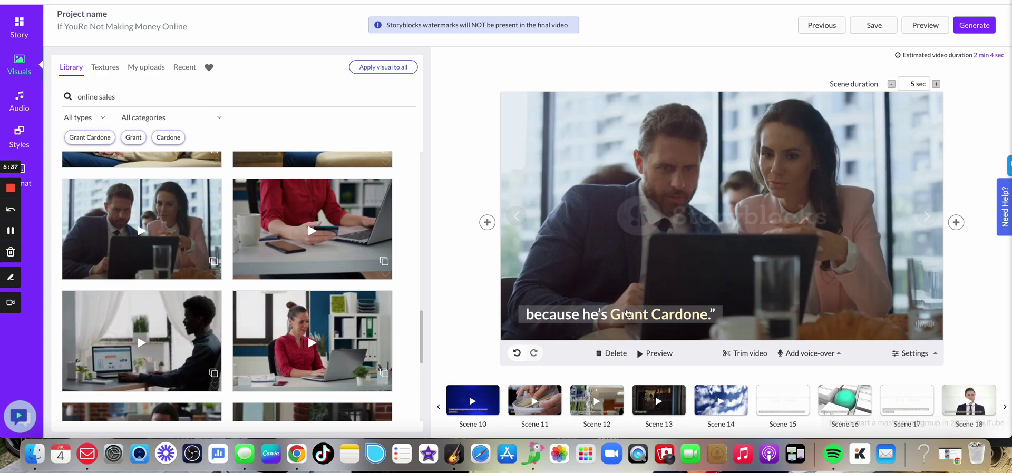
click(96, 97)
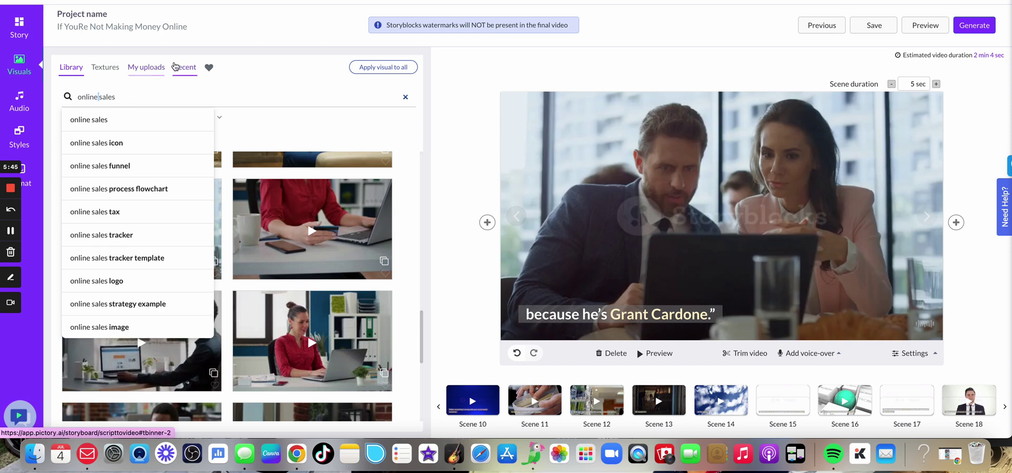
click(156, 72)
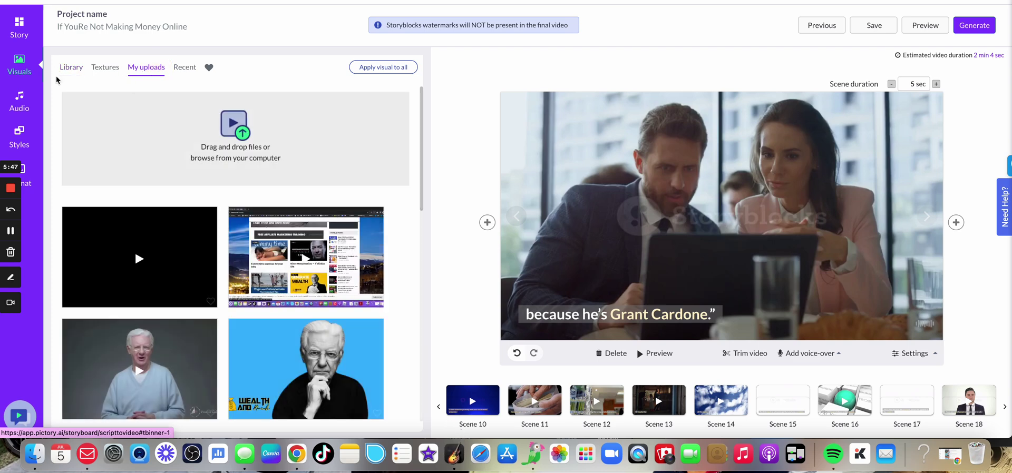
click(80, 71)
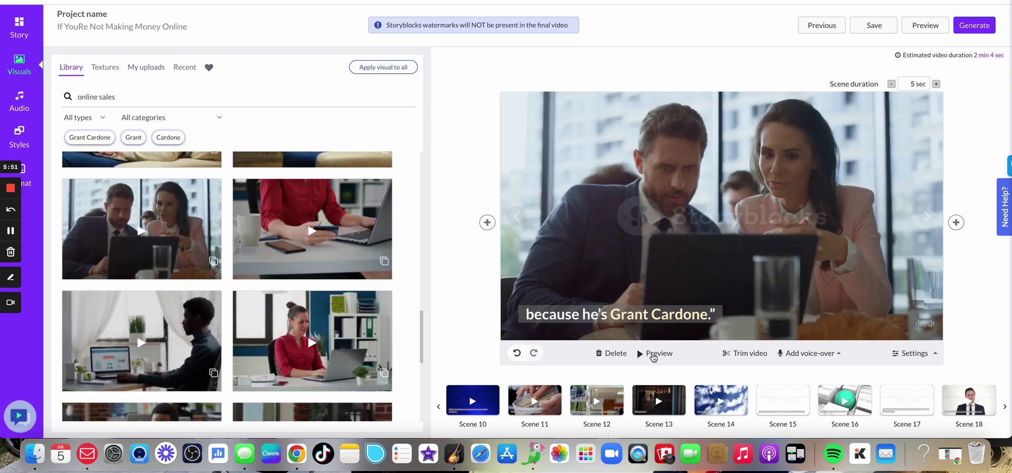
click(652, 356)
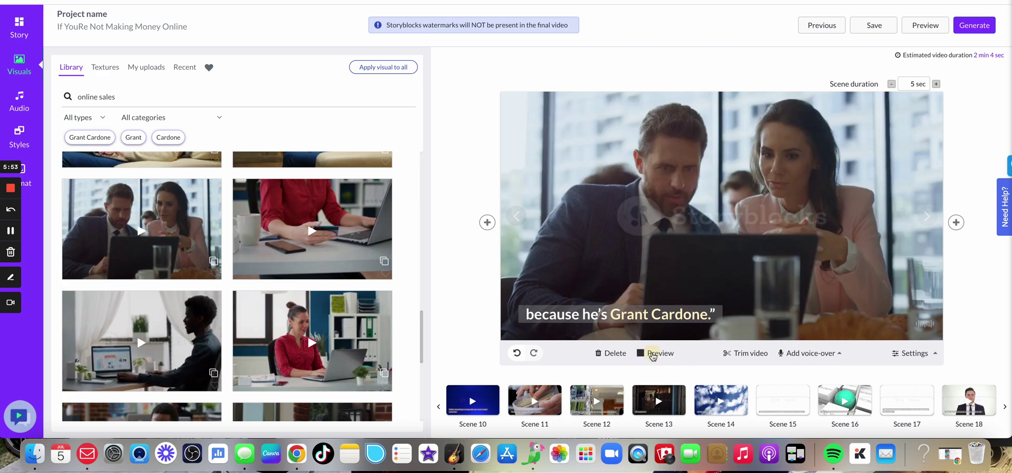
click(932, 33)
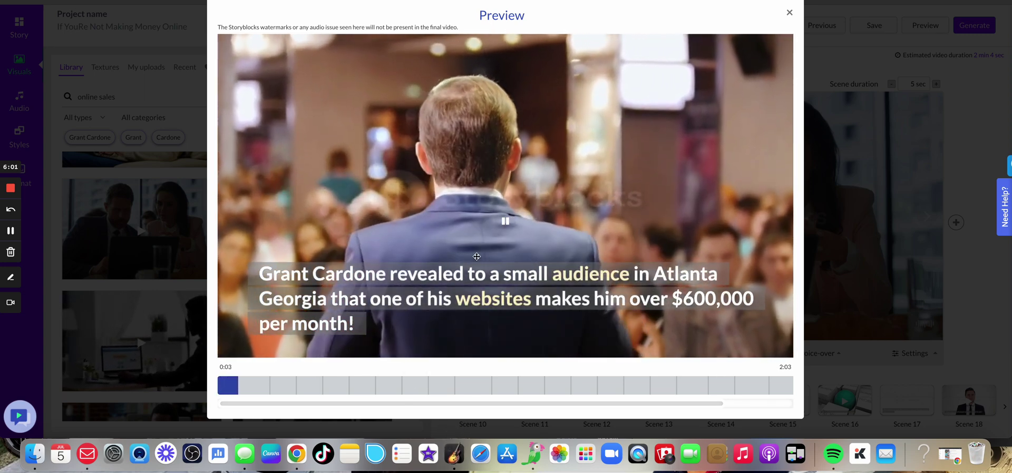
click(505, 221)
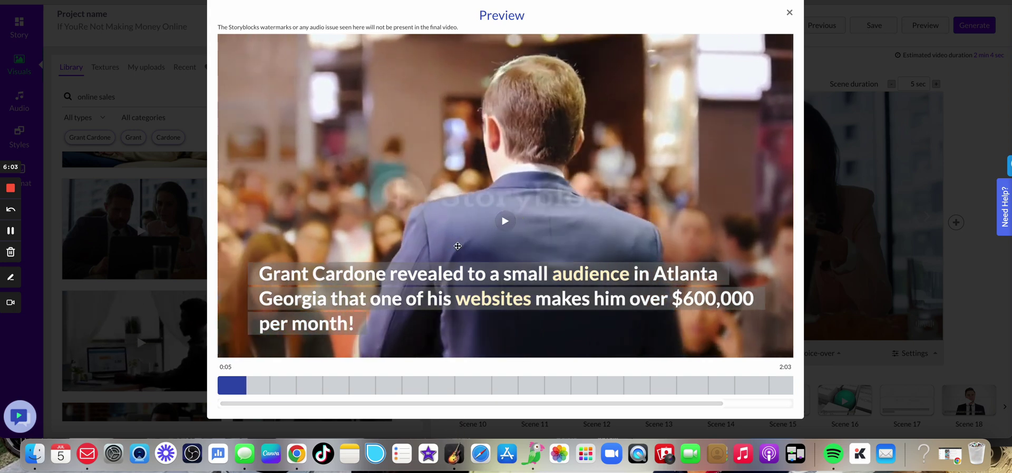
click(790, 15)
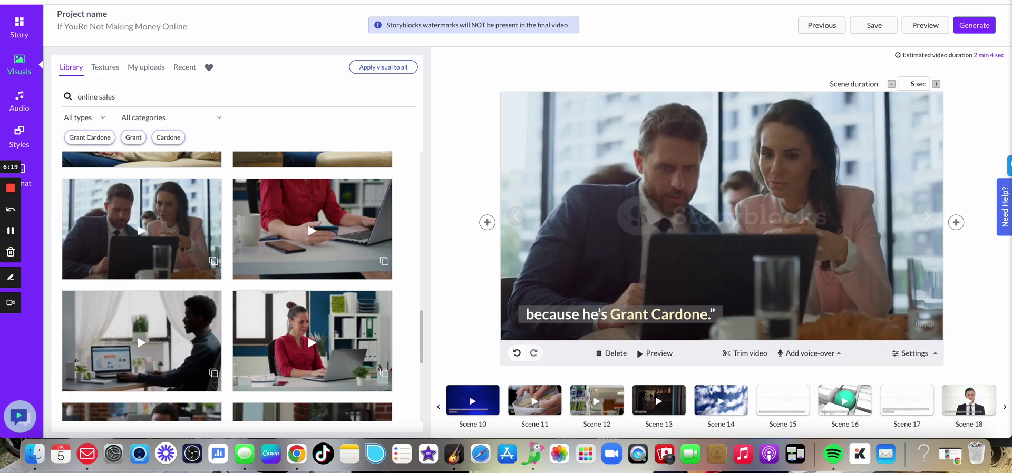
- Copy the full Grant Cardone script from Google Docs using the right-click Copy command
key(super+Tab)
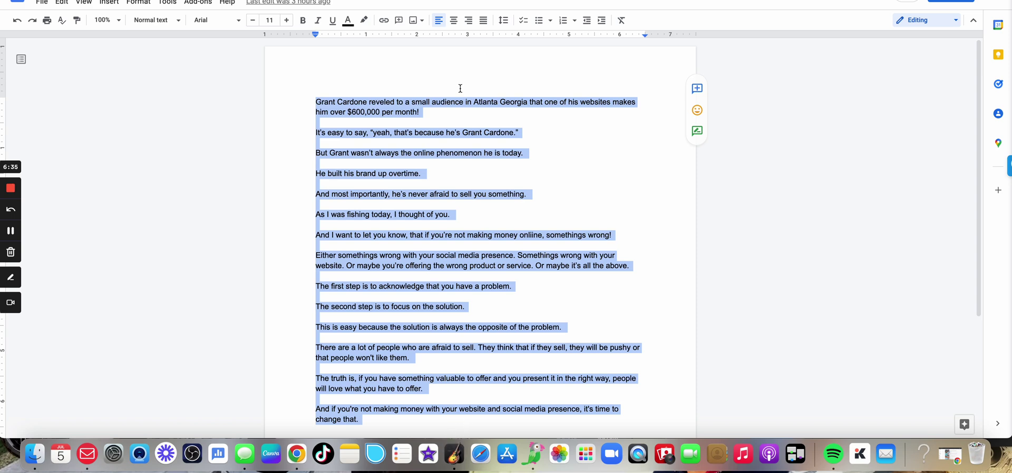
right_click(396, 95)
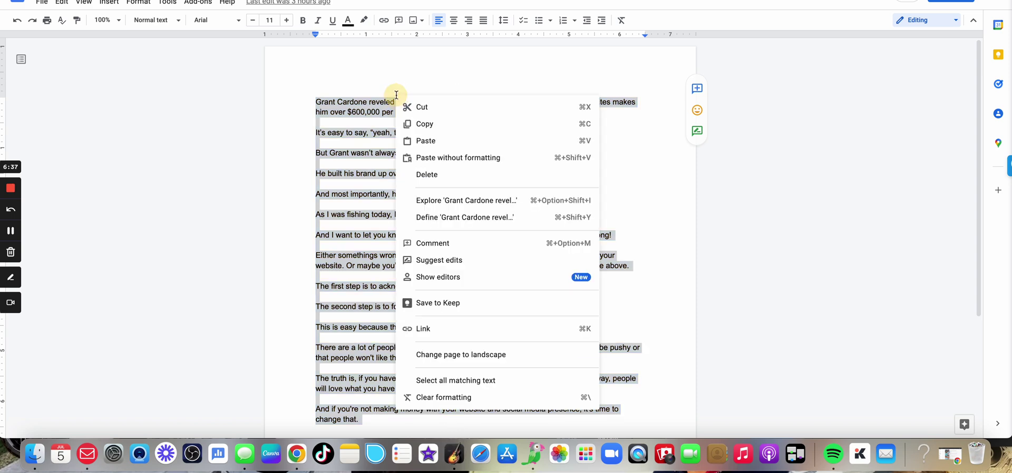
click(439, 124)
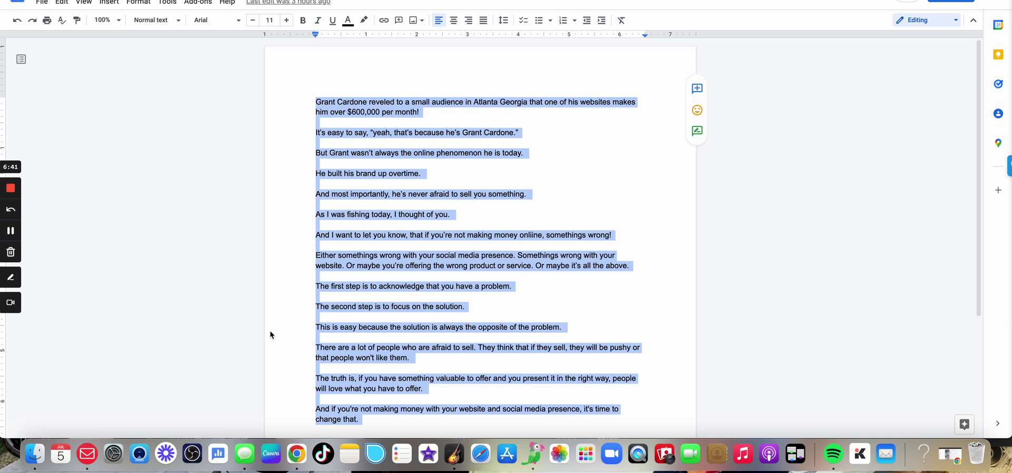
- Decline the EpocCam microphone in GarageBand and start recording on Audio 1 with the Shure MV7
click(454, 454)
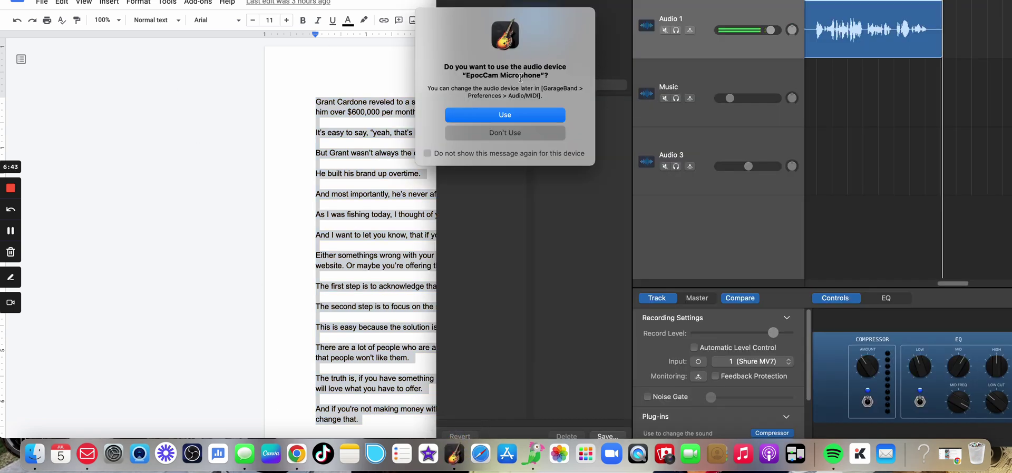
click(524, 136)
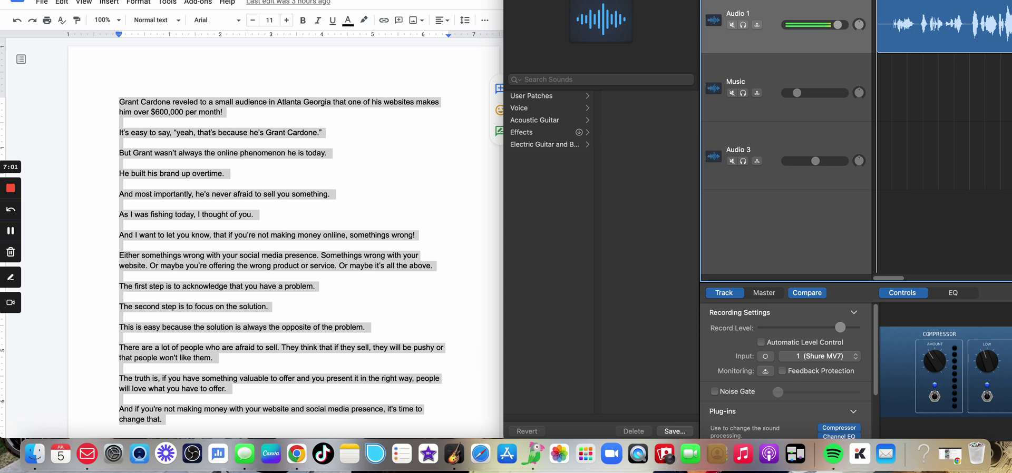
key(r)
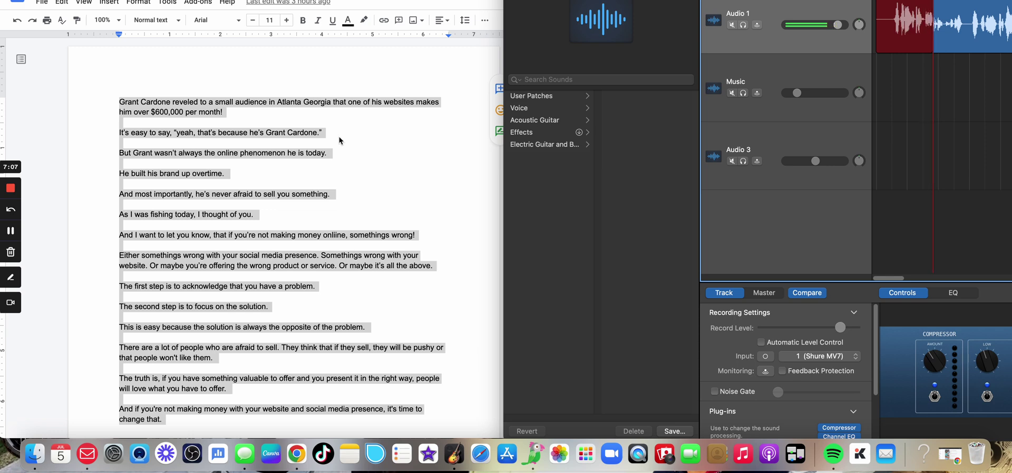
- Read the script aloud from Google Docs into Audio 1, then stop the recording
click(369, 133)
click(355, 126)
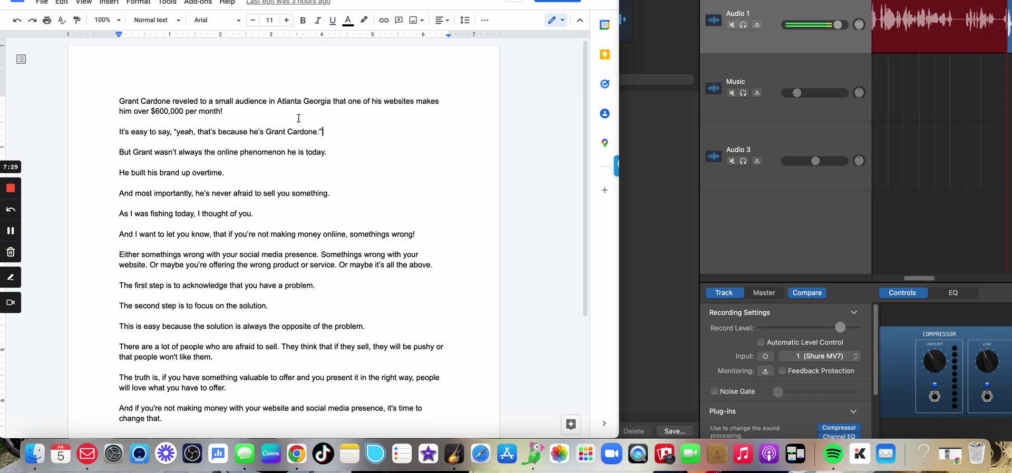
scroll(297, 105, down, 5)
scroll(298, 118, up, 1)
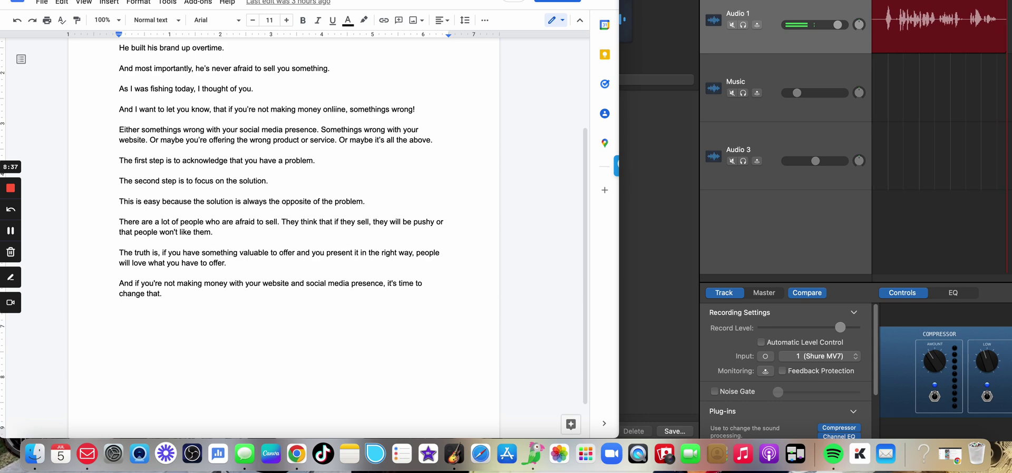
key(space)
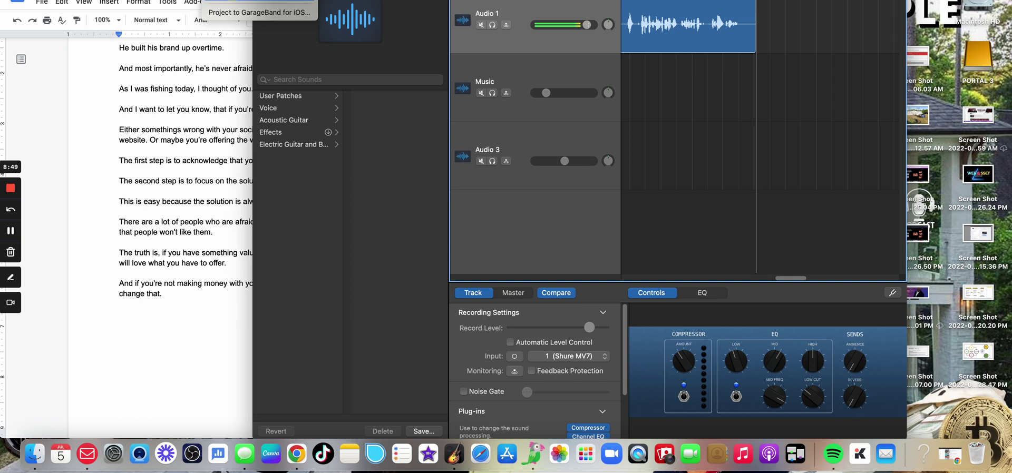
- Export the GarageBand narration as MP3 'Grant Cardone' to the GarageBand folder, then minimize GarageBand
click(236, 1)
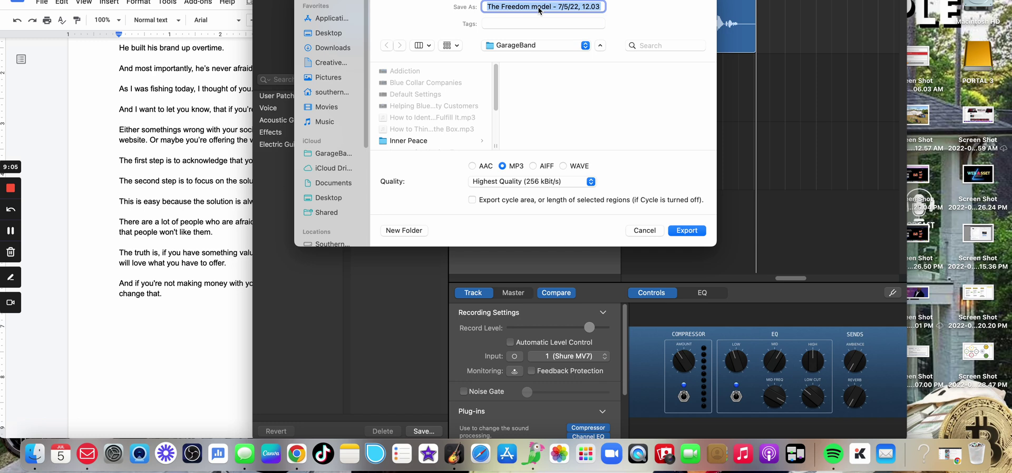
text(Grant Cardone)
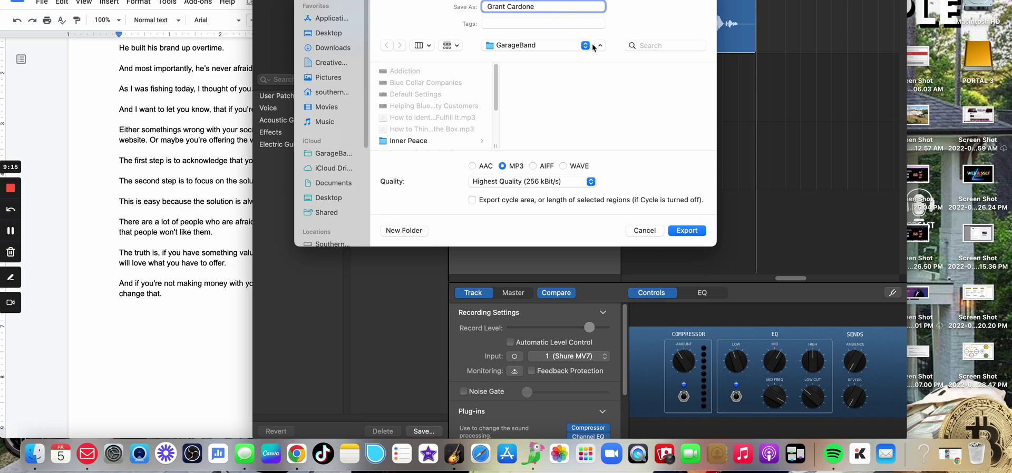
click(554, 46)
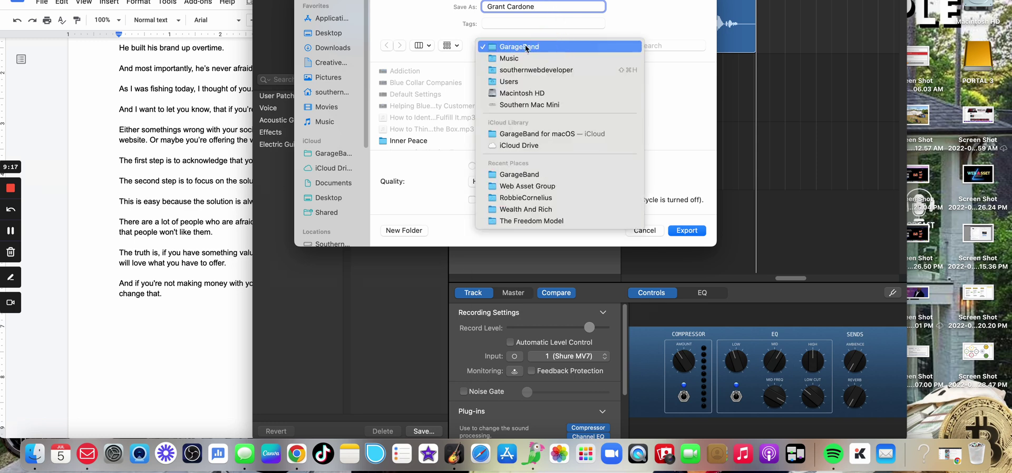
click(638, 22)
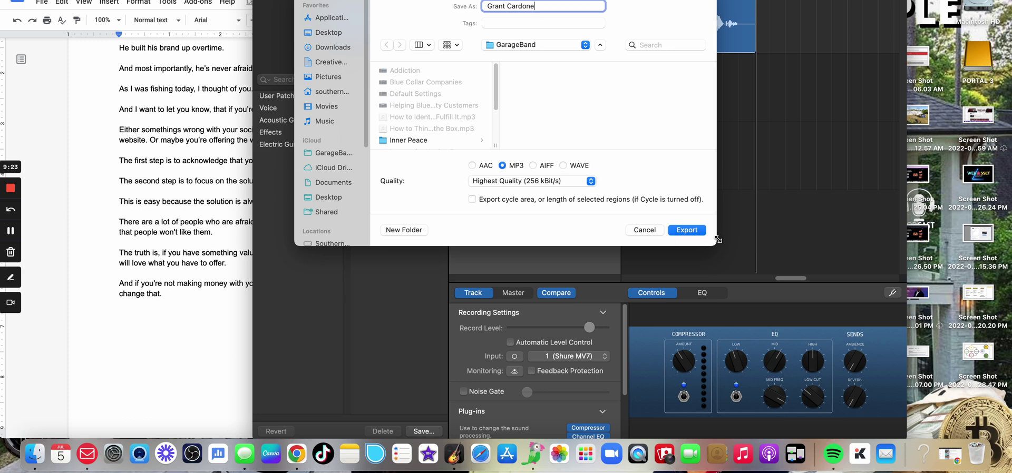
click(702, 233)
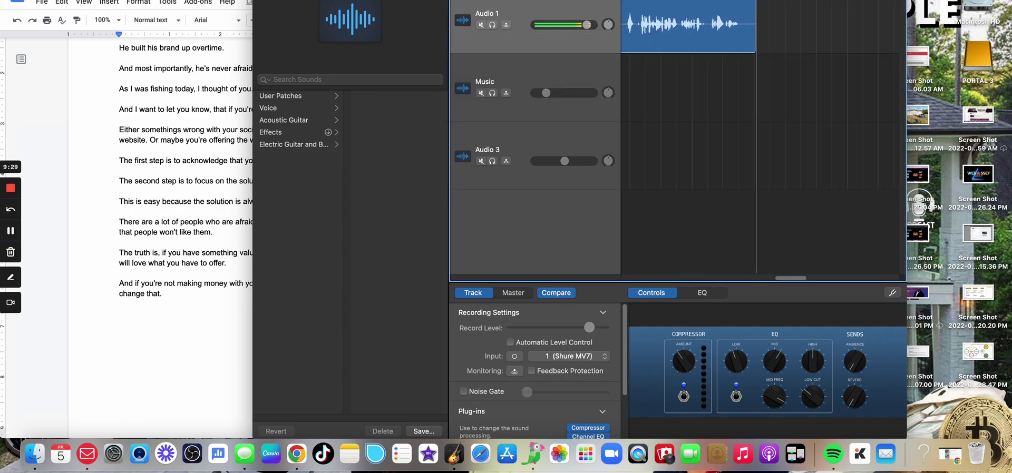
key(super+m)
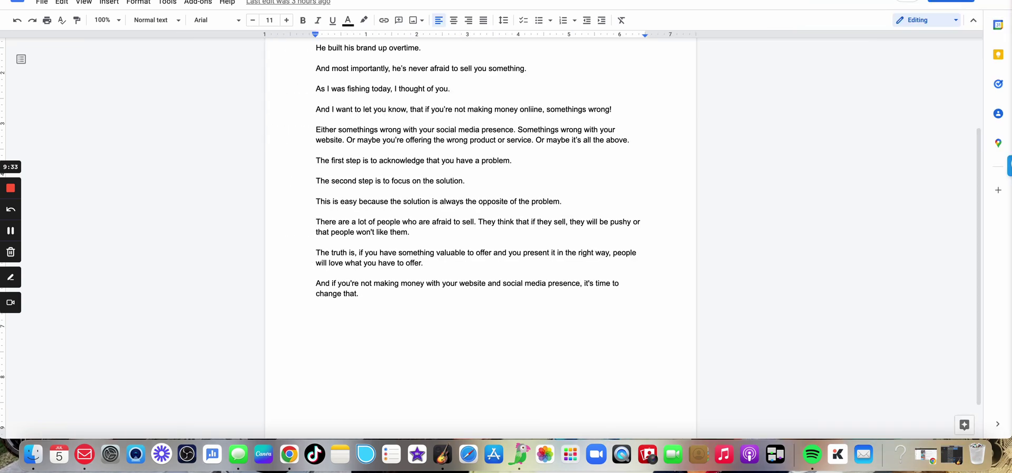
- Back in Pictory, show the Audio panel's My uploads voice-over files
key(ctrl+Tab)
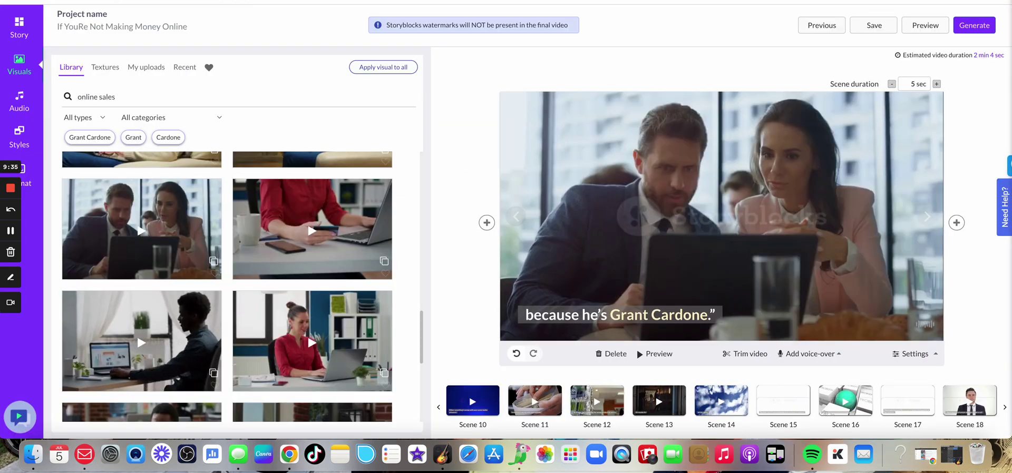
click(19, 101)
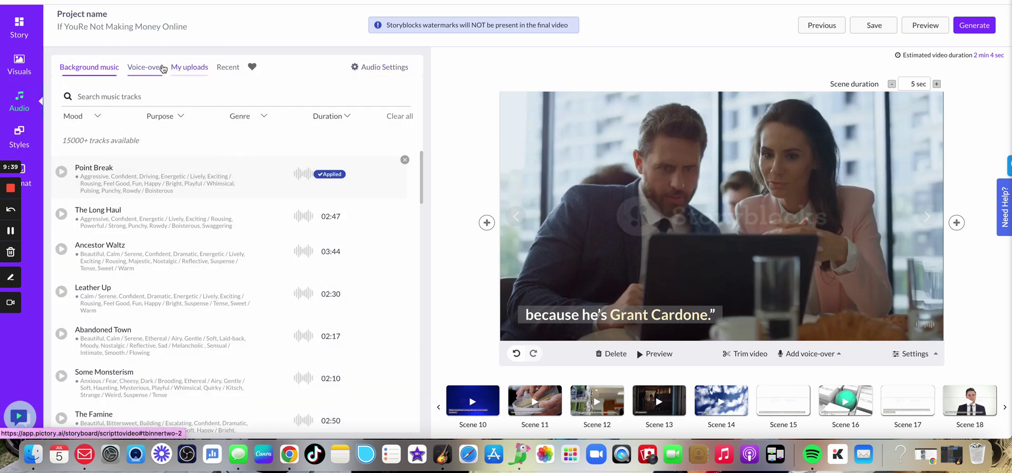
click(202, 71)
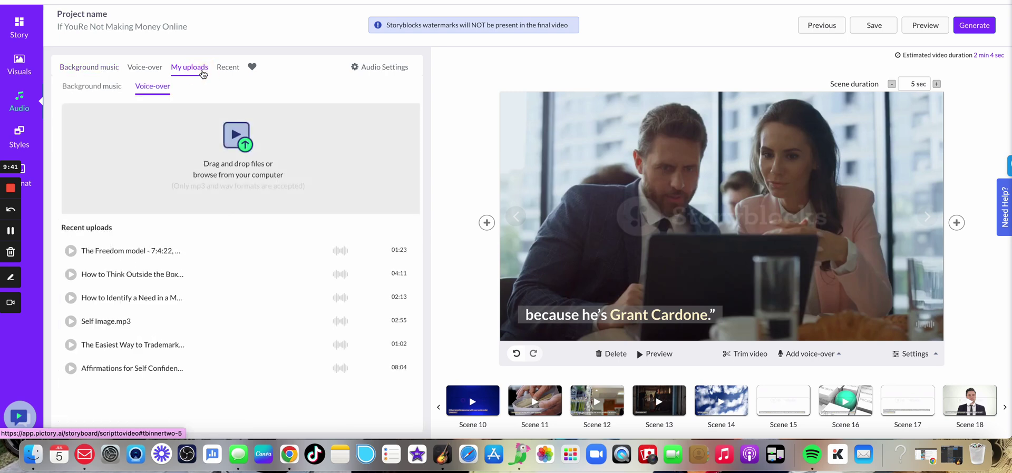
- Upload Grant Cardone.mp3 from the GarageBand folder as a voice-over
click(256, 161)
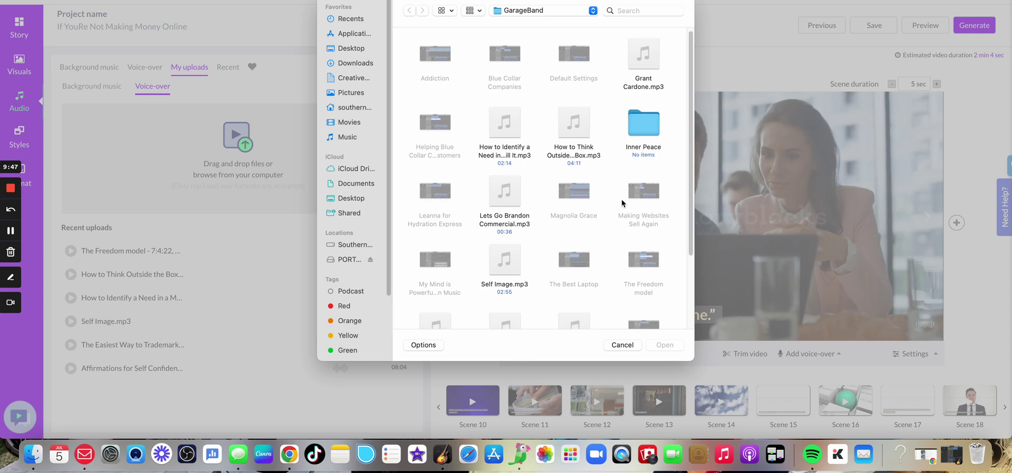
scroll(622, 203, down, 2)
scroll(627, 200, up, 2)
key(g)
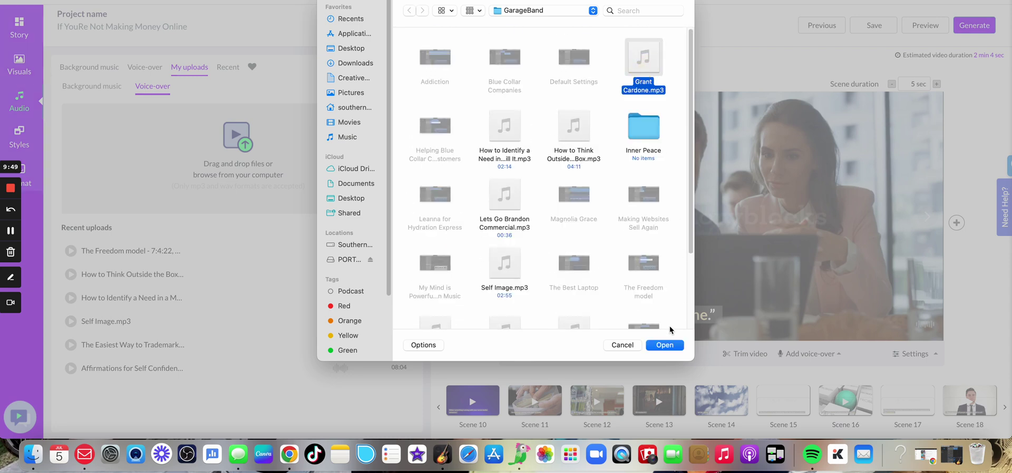
click(668, 346)
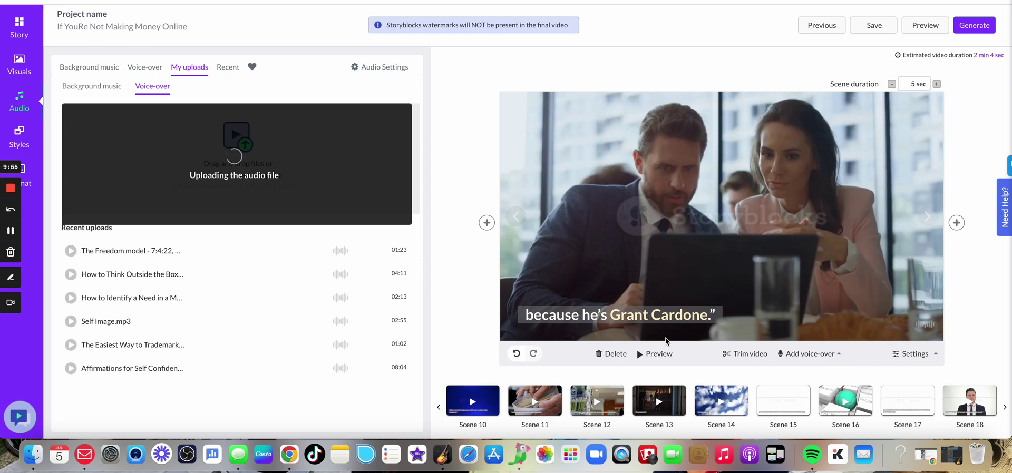
mouse_move(237, 251)
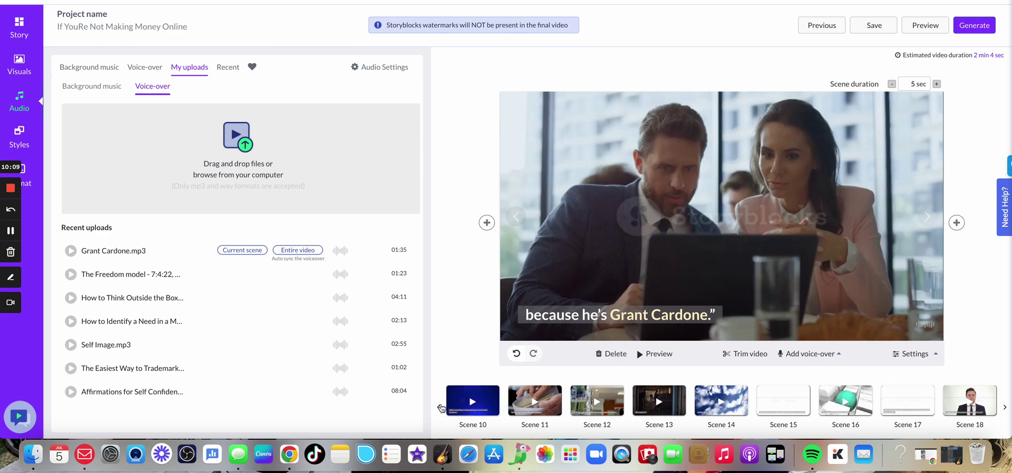
scroll(452, 406, left, 5)
- From Scene 1, apply Grant Cardone.mp3 to the entire video and accept the auto-sync
click(452, 407)
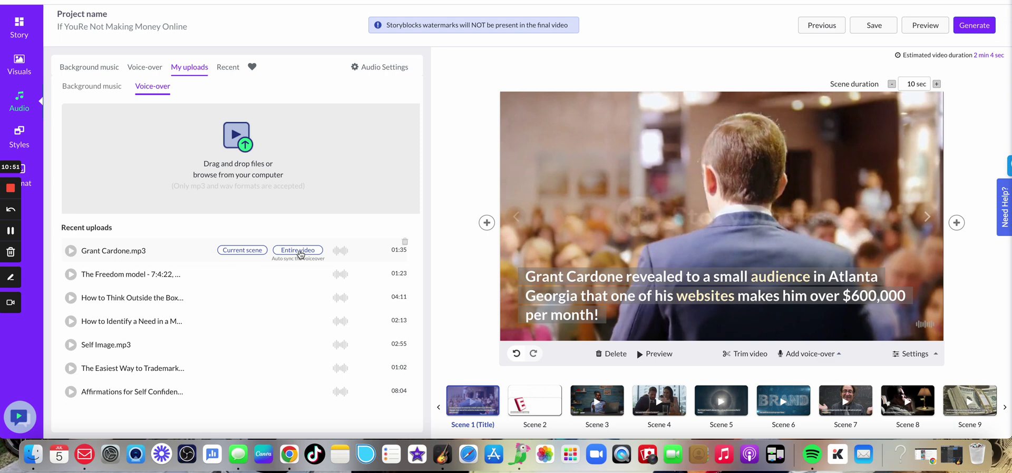
click(298, 251)
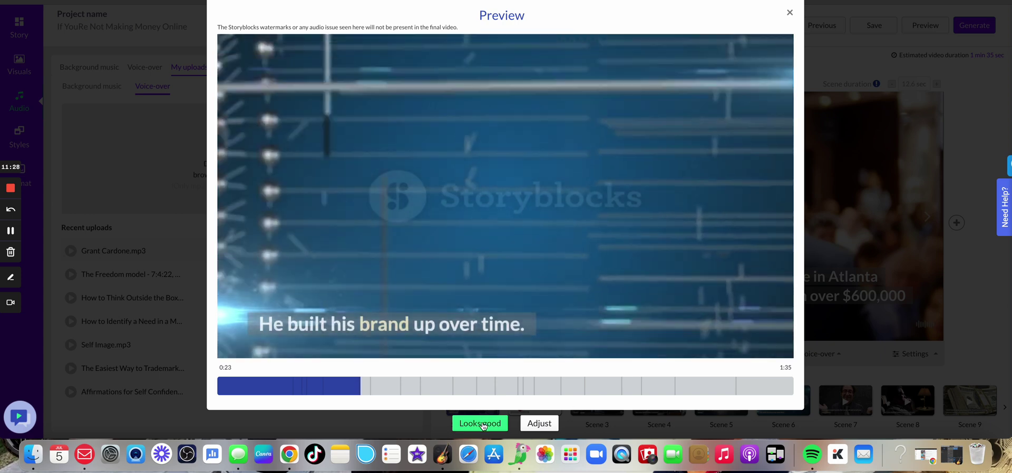
click(479, 424)
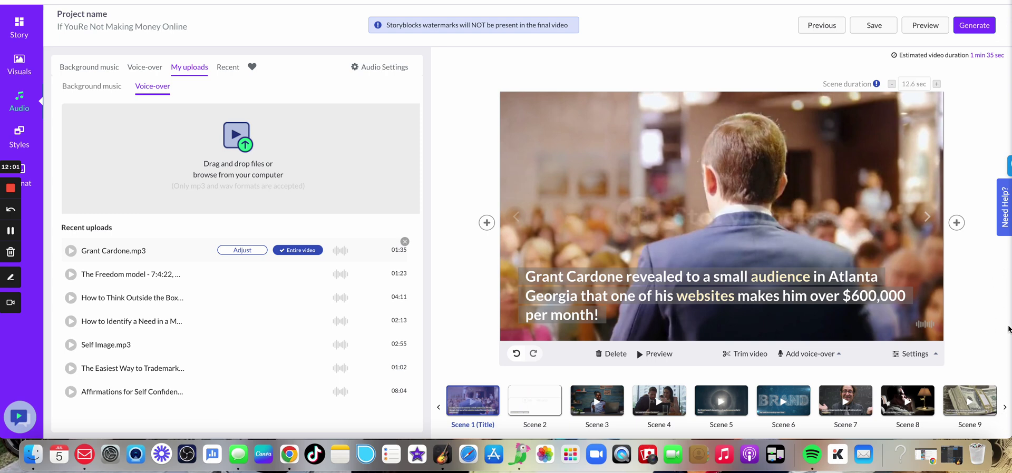
- Start rendering the project with Generate > Video
click(979, 29)
click(917, 44)
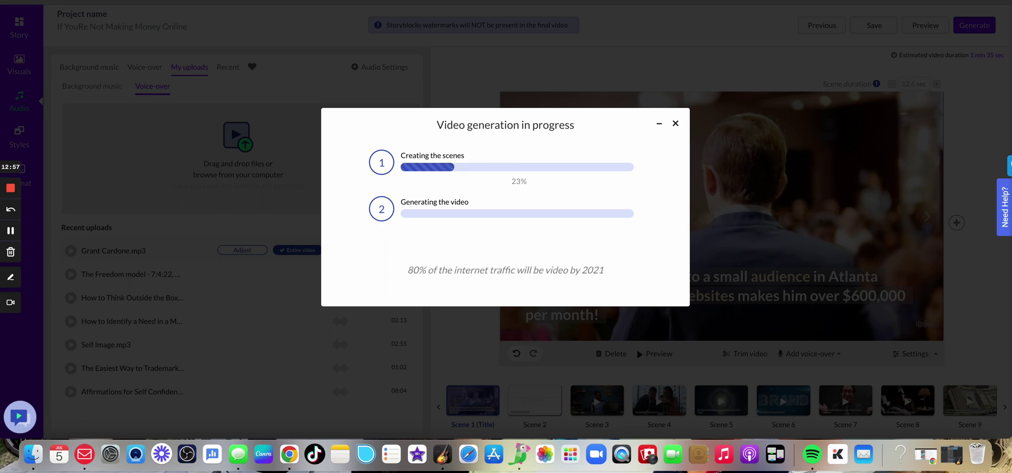
- In a new tab, search YouTube for 'alux' and open the Alux.com channel
key(super+t)
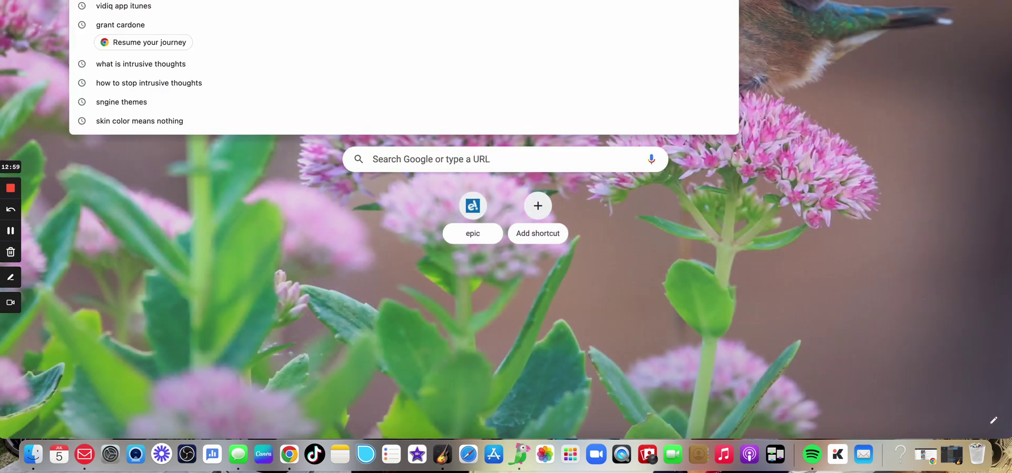
text(you)
key(Return)
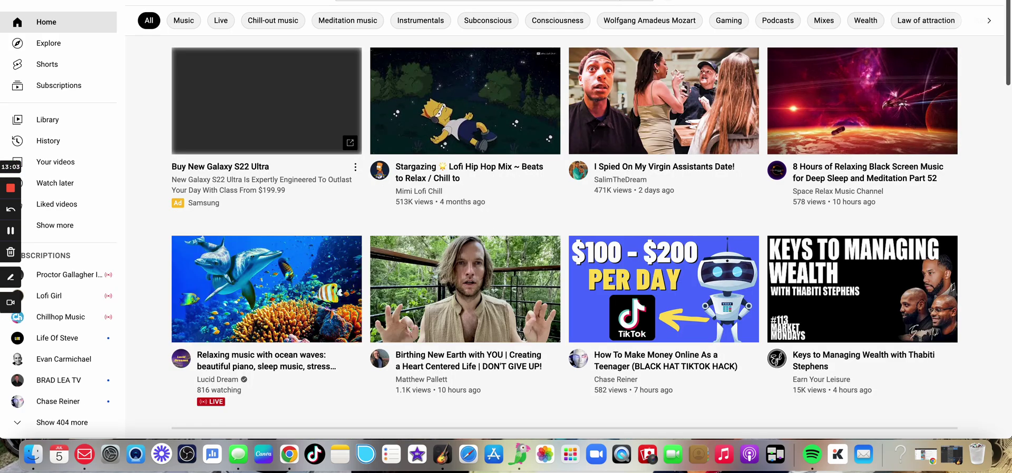
key(slash)
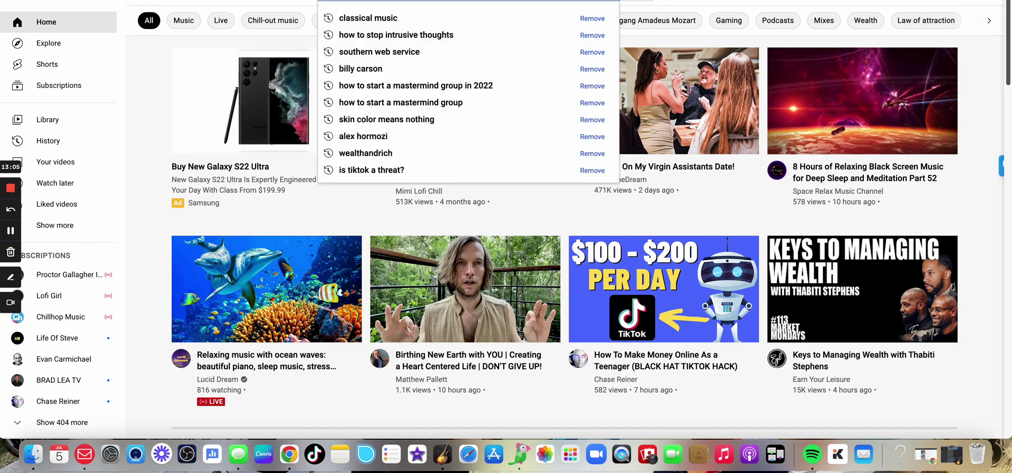
text(al)
click(363, 52)
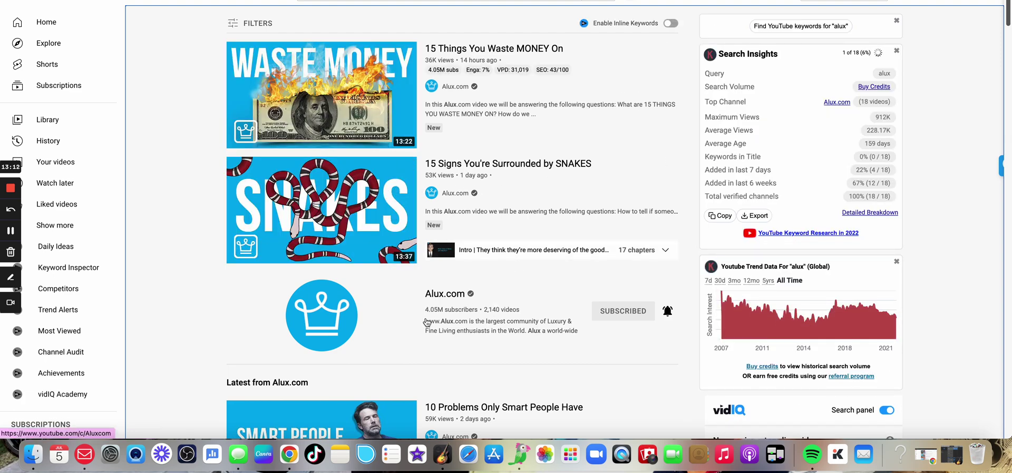
click(351, 326)
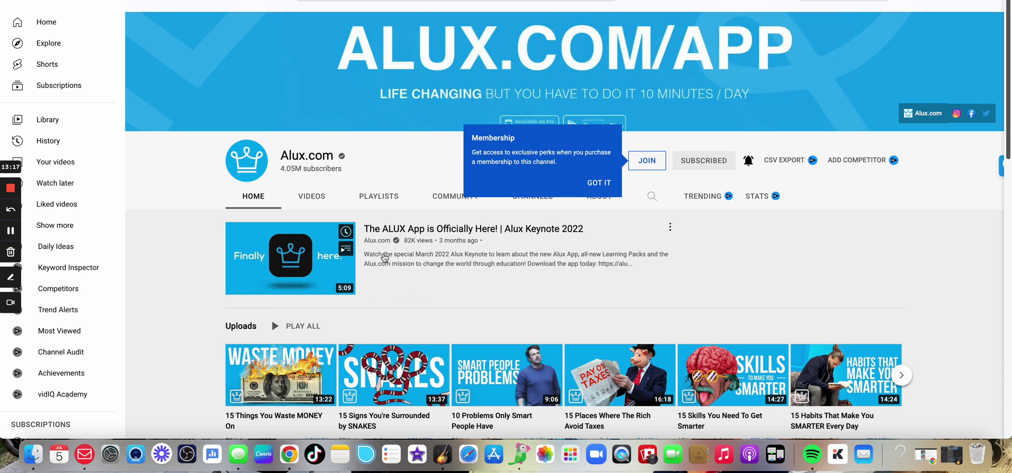
- Play the SNAKES video with the ad skipped and sound on, then pause around 3:46
scroll(465, 240, down, 3)
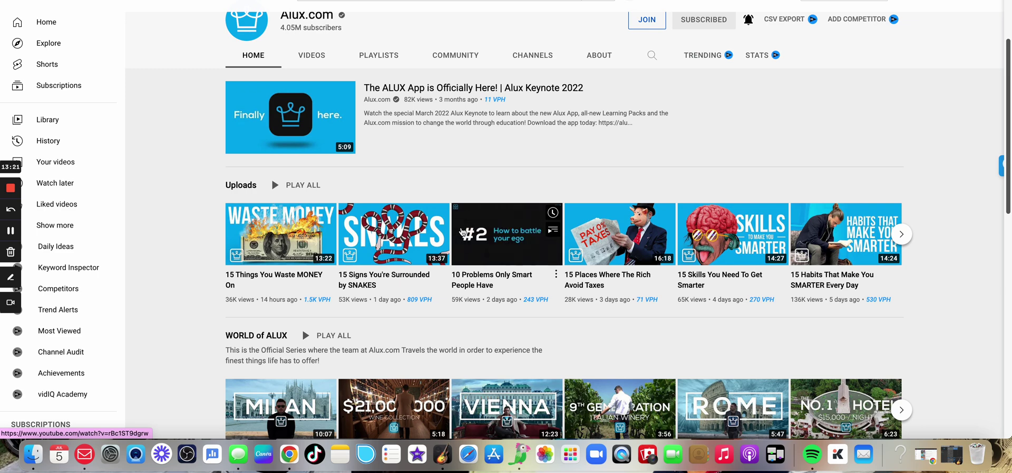
mouse_move(393, 232)
click(384, 230)
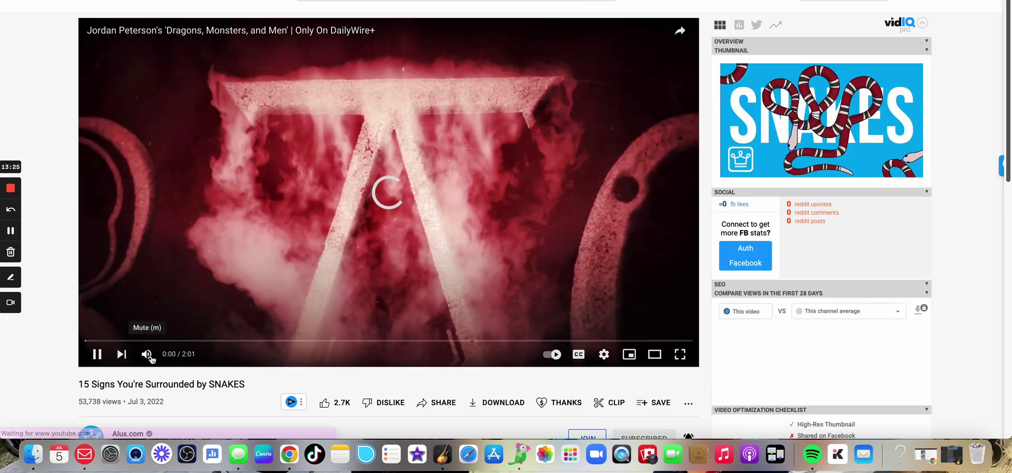
click(149, 356)
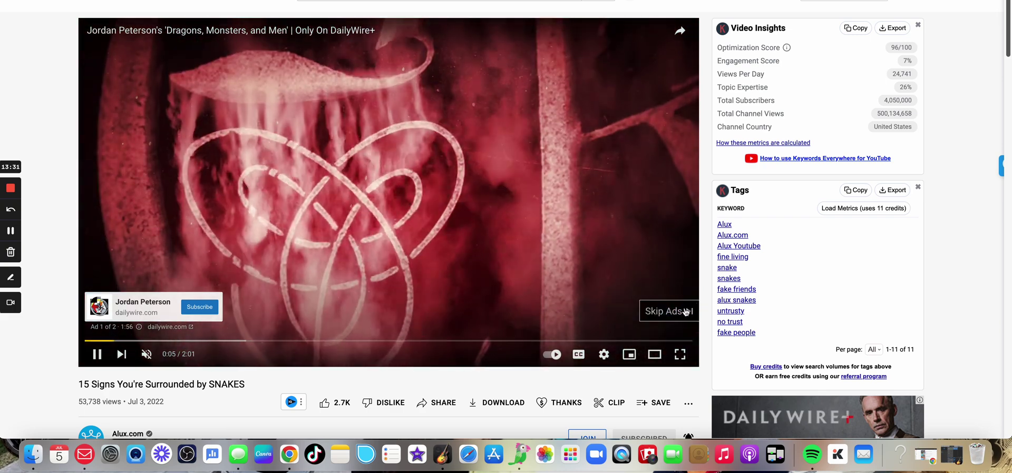
click(683, 311)
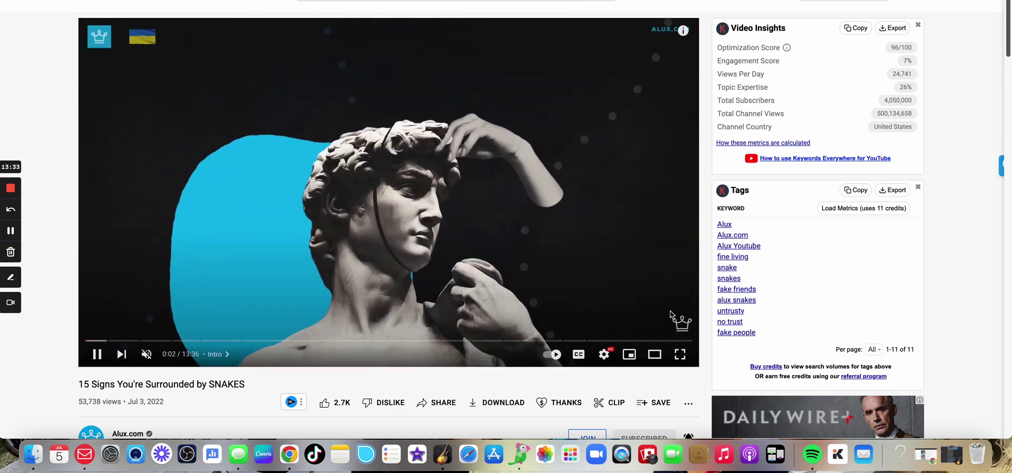
click(170, 355)
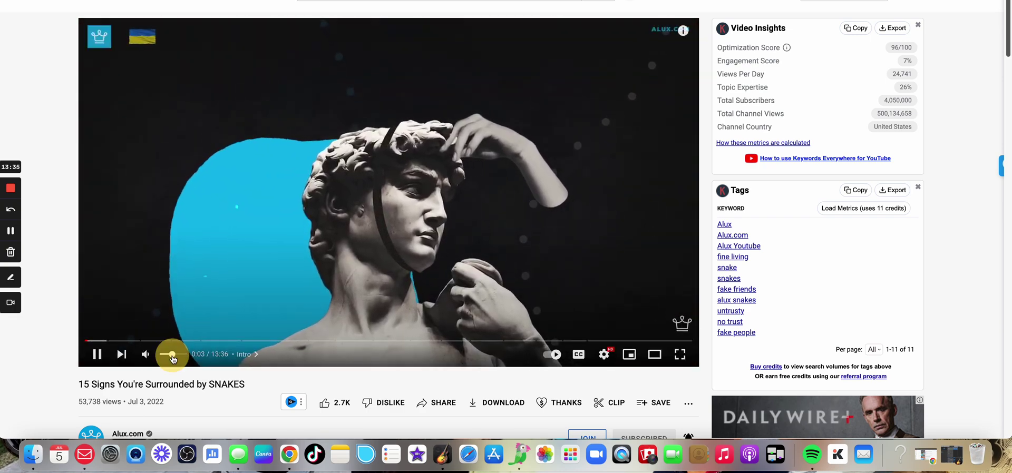
drag(173, 358, 182, 358)
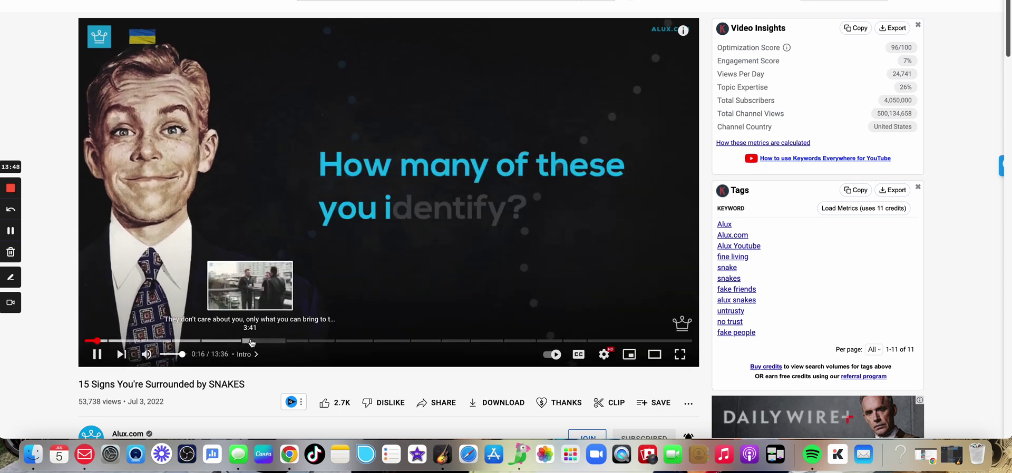
click(253, 341)
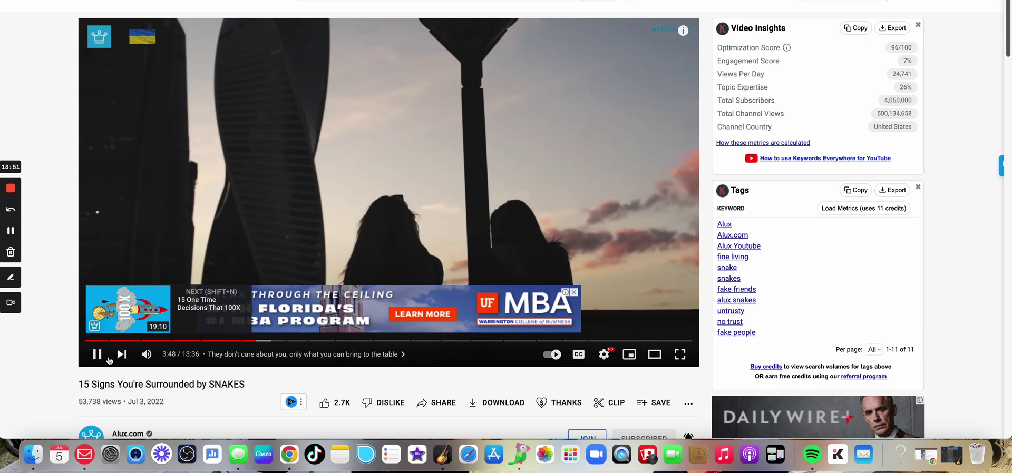
click(101, 349)
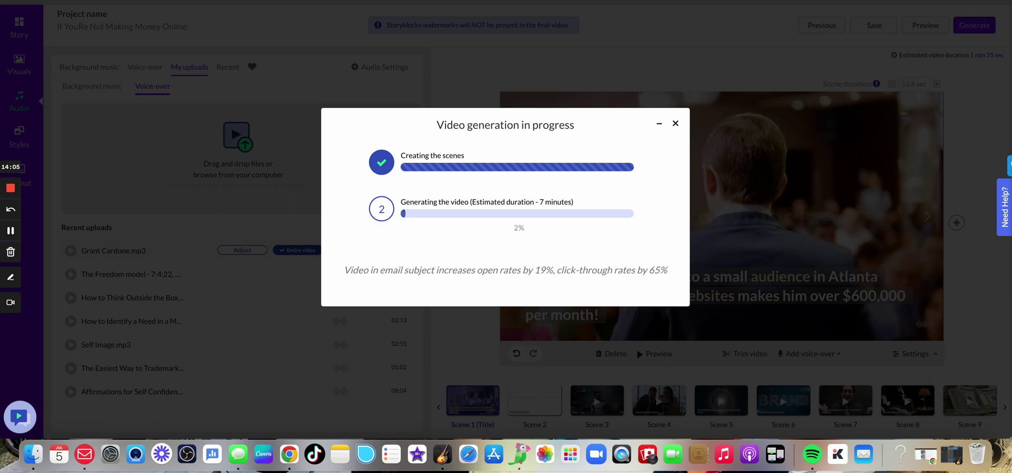
- Close Pictory's video generation progress window to return to the storyboard
click(676, 125)
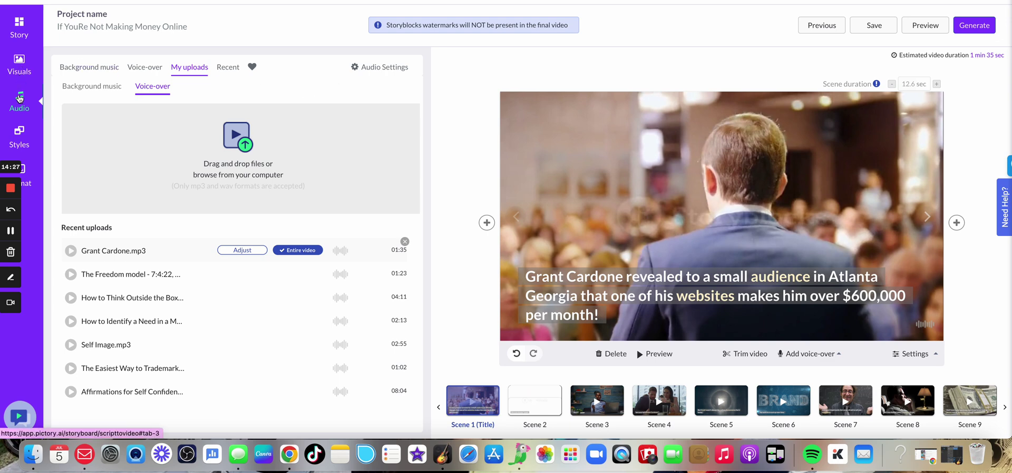
- Show the AI voice-over library and scroll through the voice list
click(136, 71)
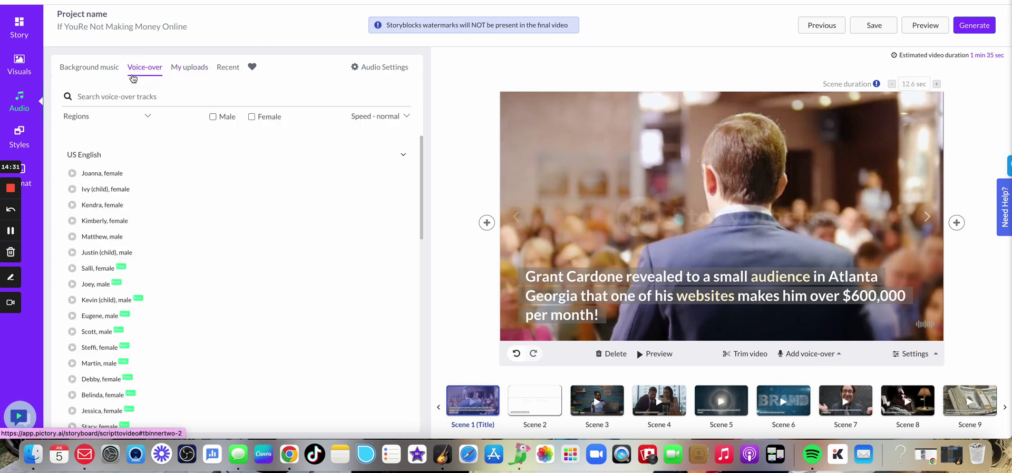
scroll(89, 237, down, 3)
scroll(93, 239, down, 3)
scroll(93, 238, down, 3)
scroll(93, 239, down, 3)
scroll(92, 239, down, 1)
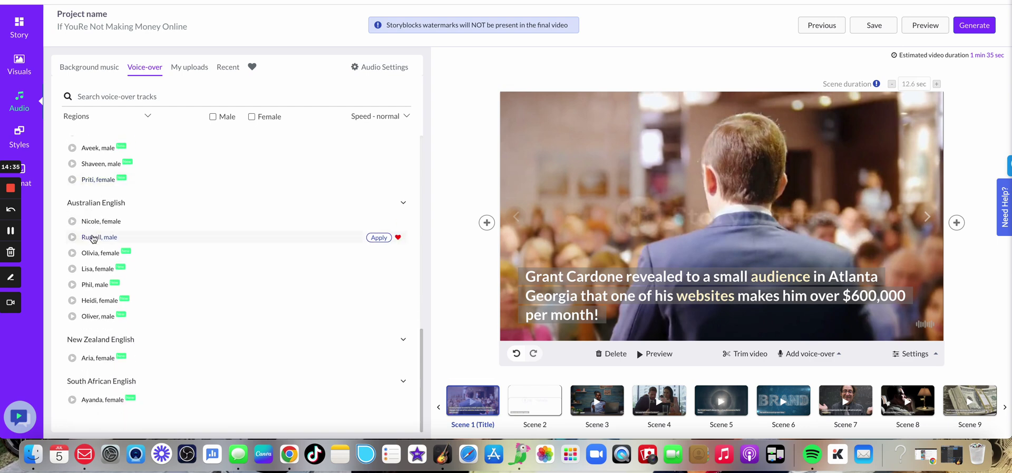
scroll(96, 222, up, 10)
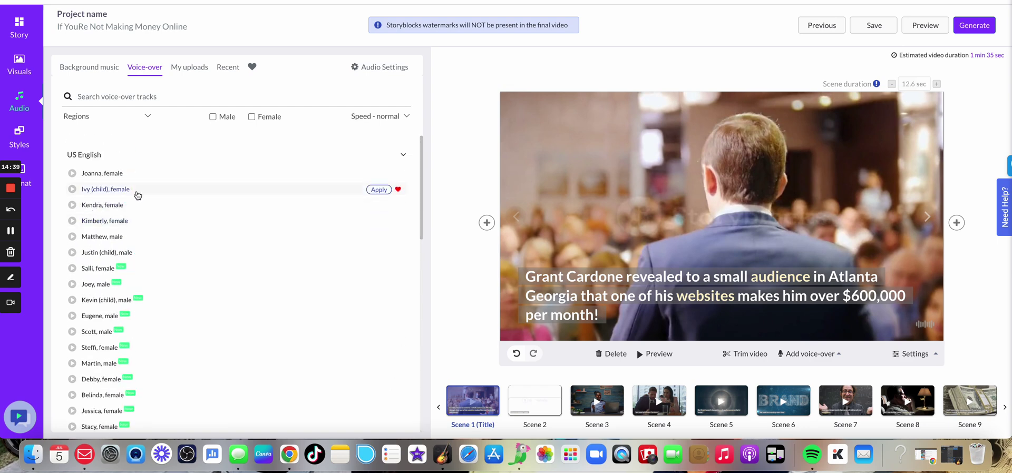
mouse_move(103, 173)
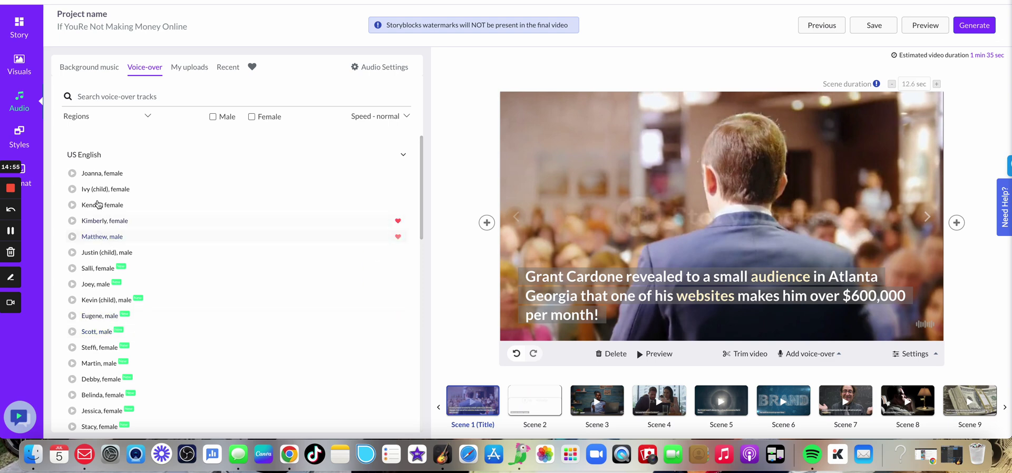
- Audition the Joanna, Ivy, Justin, Scott and Steffi voice samples
click(73, 174)
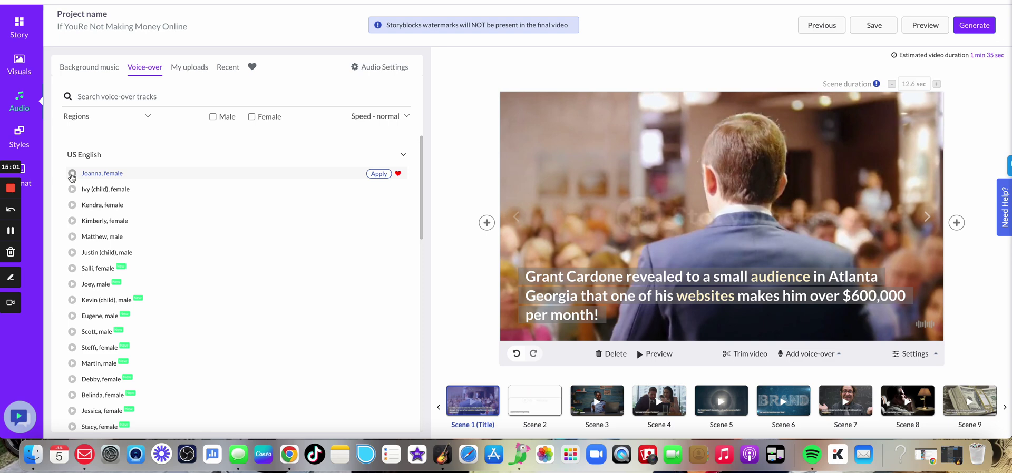
click(72, 190)
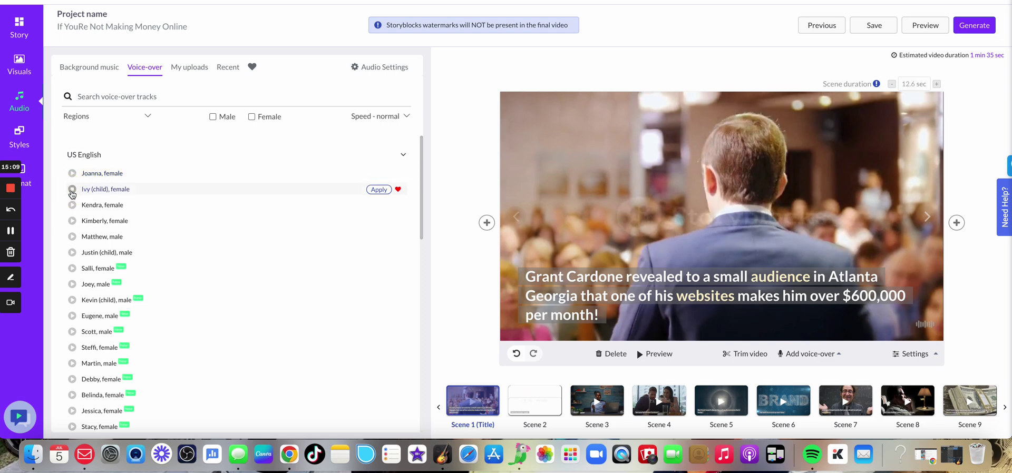
click(72, 191)
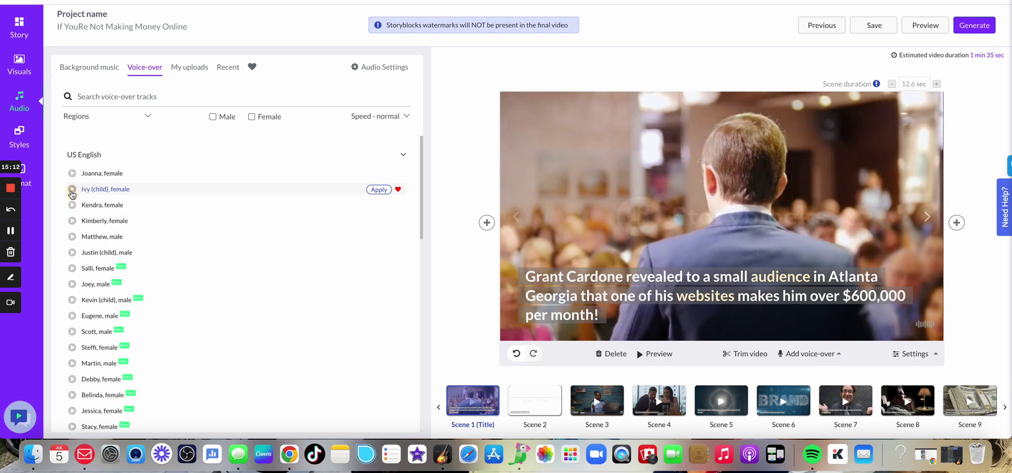
click(71, 256)
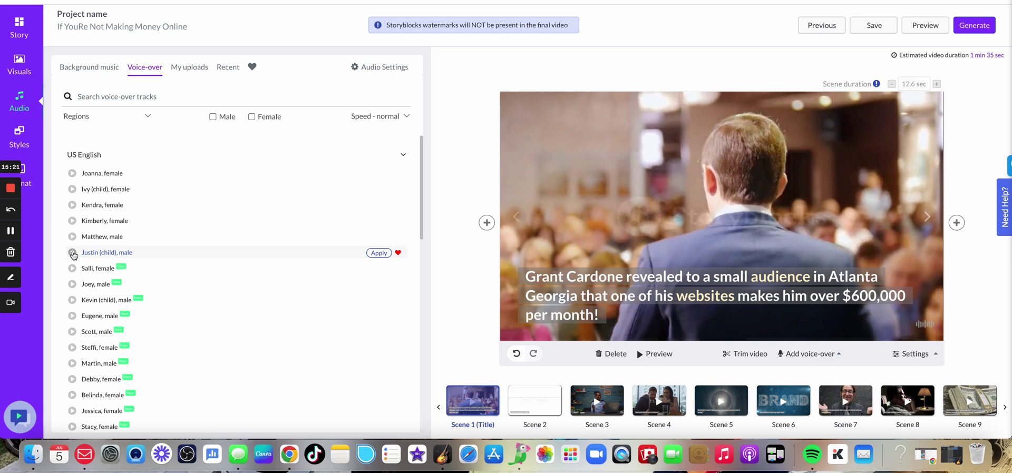
click(72, 332)
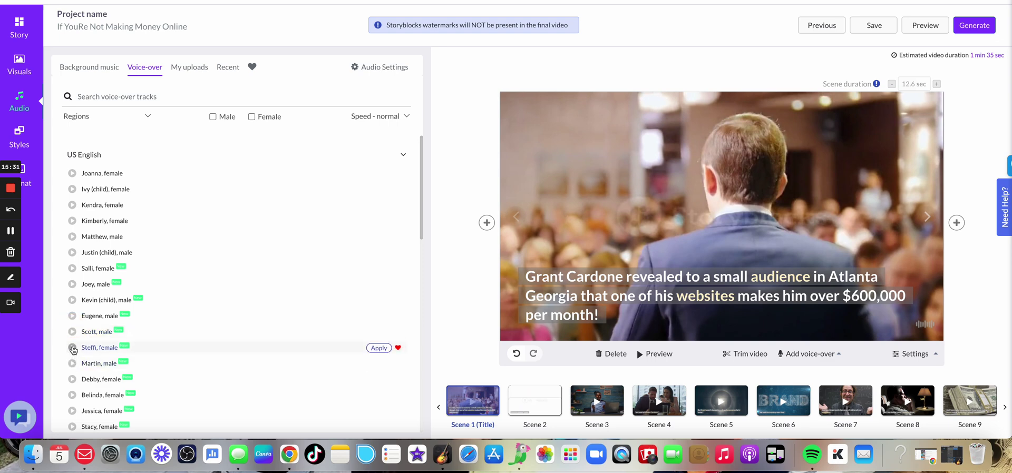
click(73, 349)
- Scroll the AI voice list and preview the Russell voice
scroll(210, 282, down, 5)
scroll(120, 261, down, 2)
scroll(121, 262, down, 2)
scroll(121, 262, down, 1)
scroll(121, 262, up, 1)
scroll(120, 261, up, 2)
scroll(121, 261, down, 4)
scroll(118, 266, down, 2)
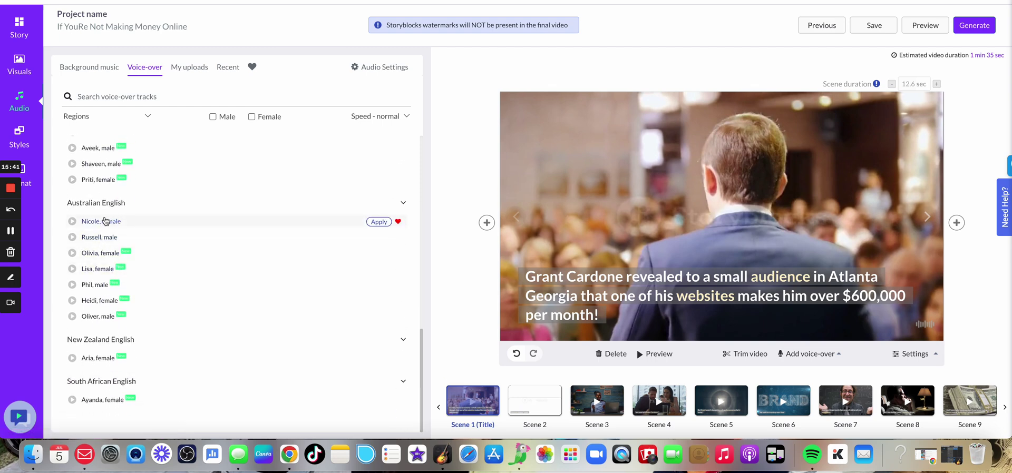
click(74, 238)
- Preview Matthew and apply Matthew, male as the video's narrator
scroll(71, 230, up, 5)
scroll(74, 231, up, 5)
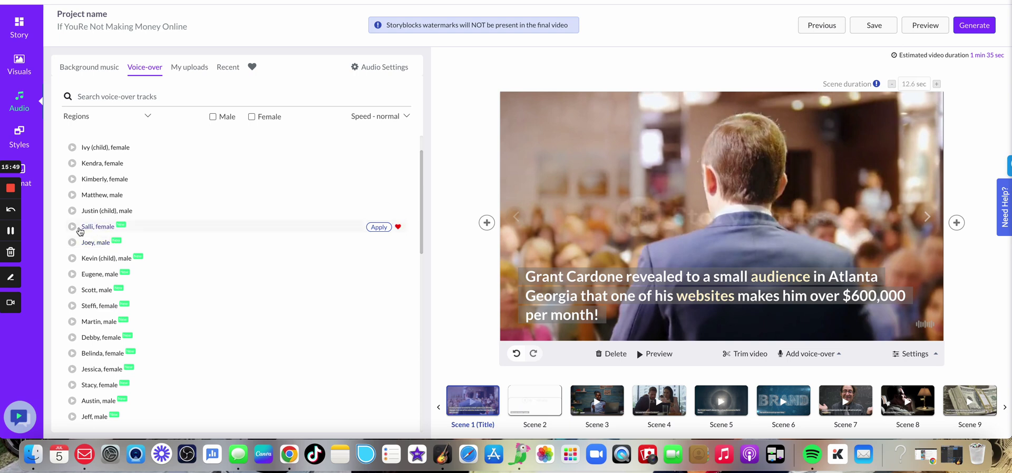
mouse_move(238, 195)
click(71, 195)
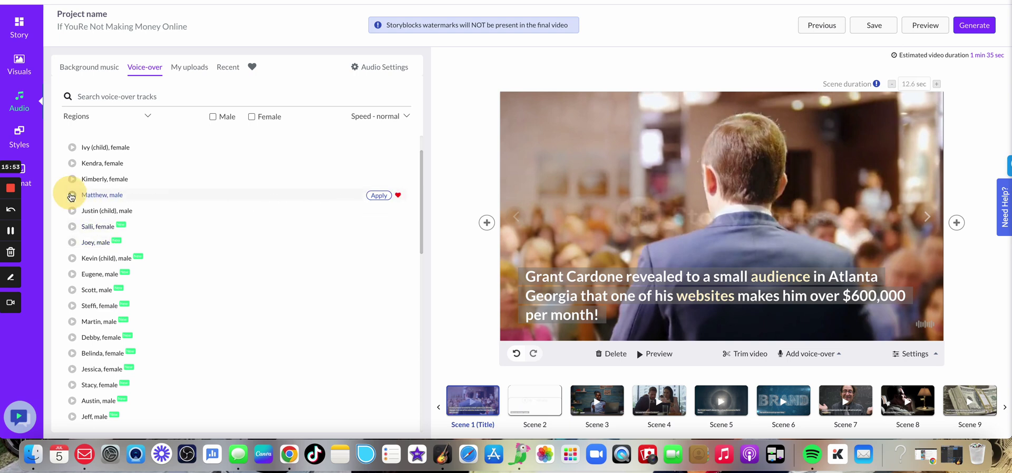
click(378, 196)
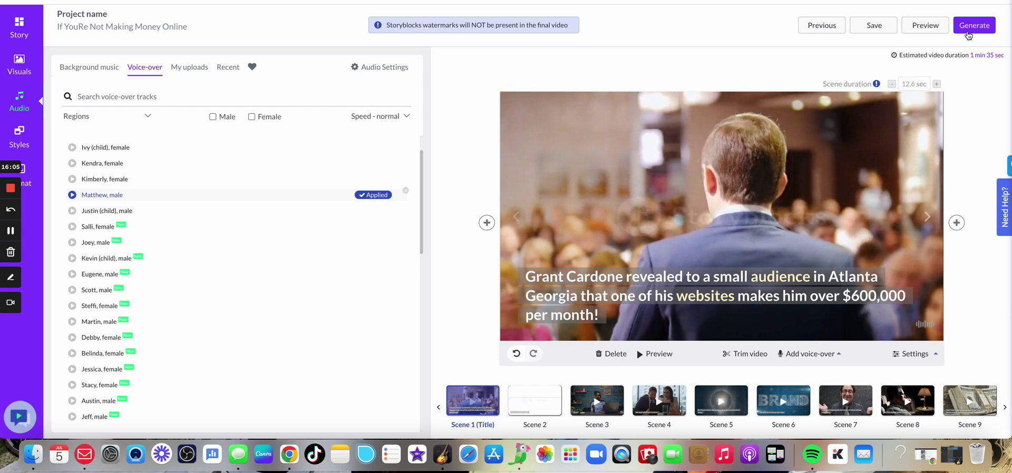
- Preview the Matthew-narrated video, then remove the uploaded Grant Cardone.mp3 voice-over
click(917, 27)
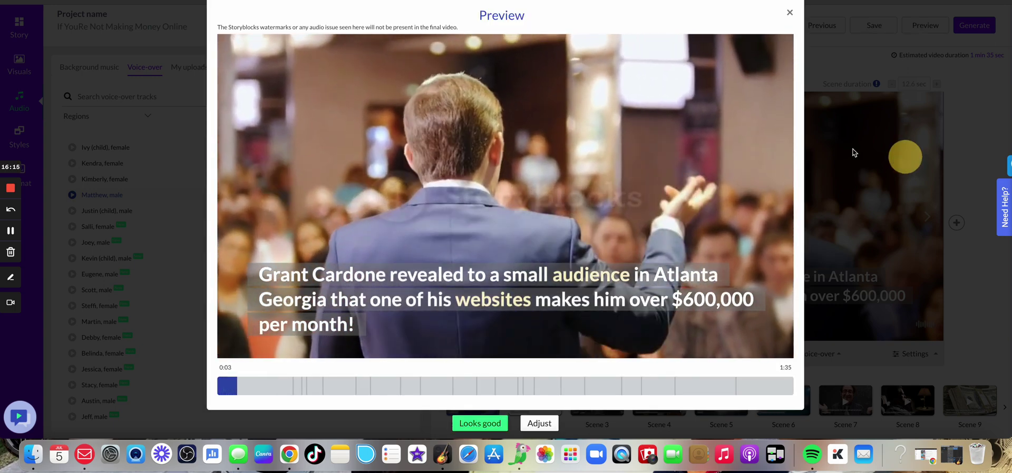
click(789, 13)
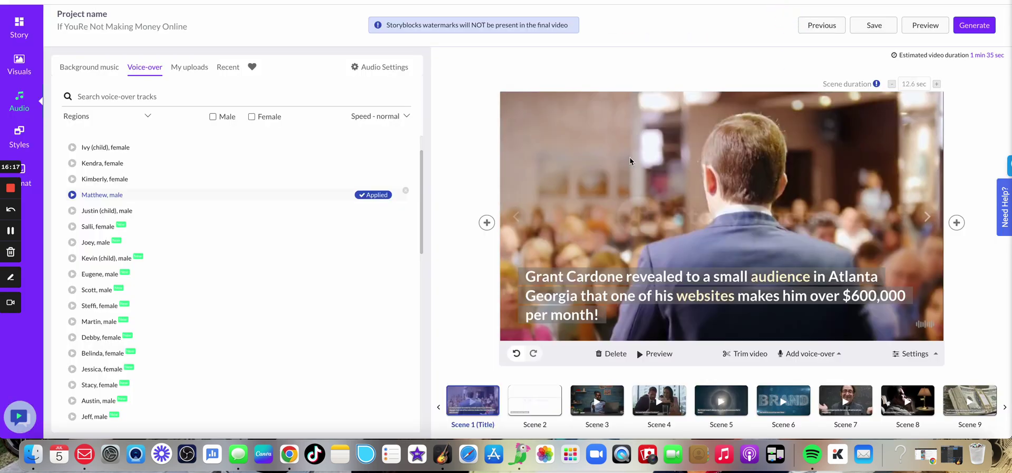
click(184, 76)
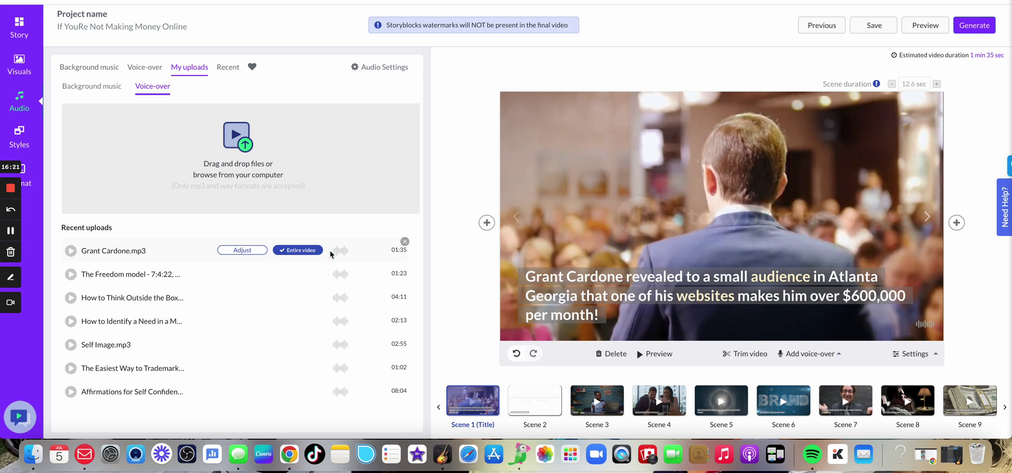
click(402, 243)
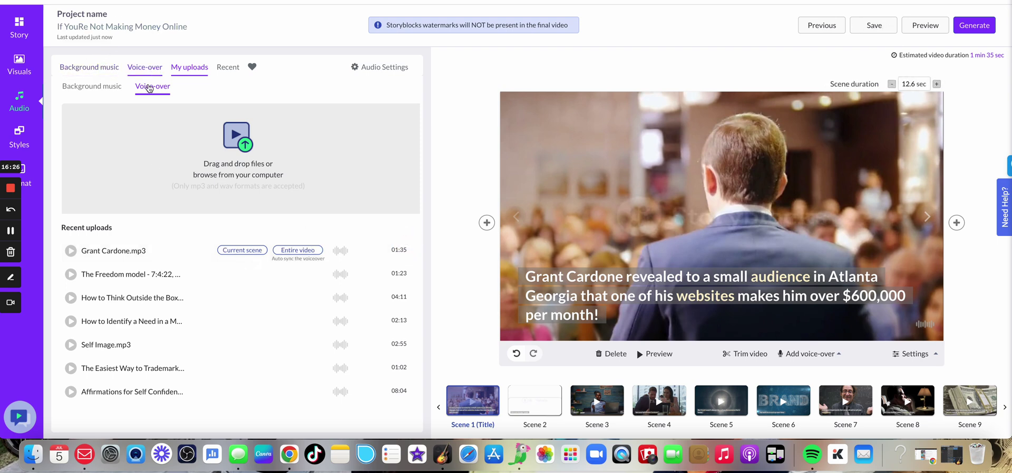
click(144, 67)
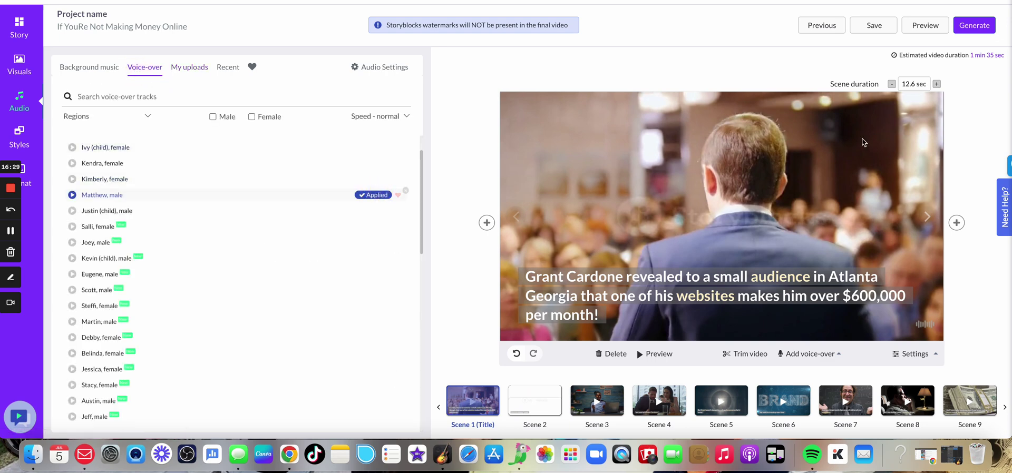
click(958, 25)
- Play the video preview narrated by the Matthew AI voice
click(925, 25)
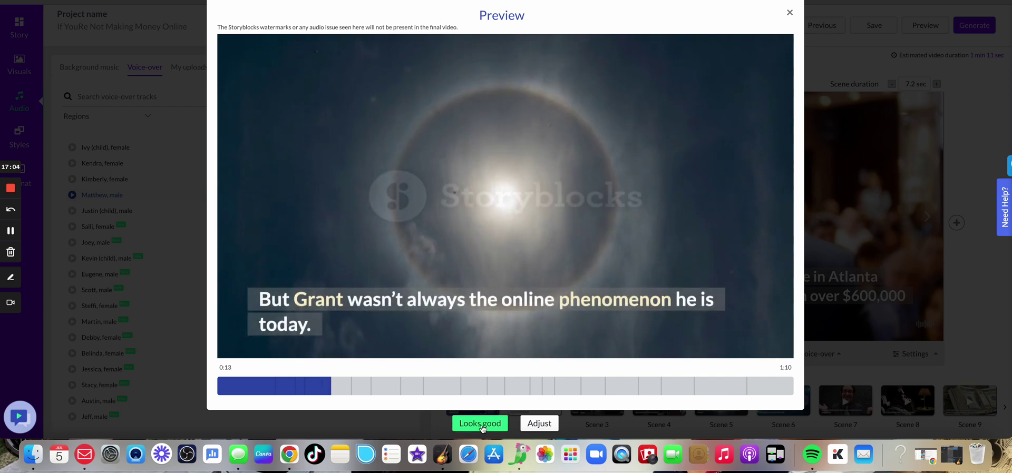
- Approve the Matthew preview with Looks good, then peek at the Generate options
click(480, 425)
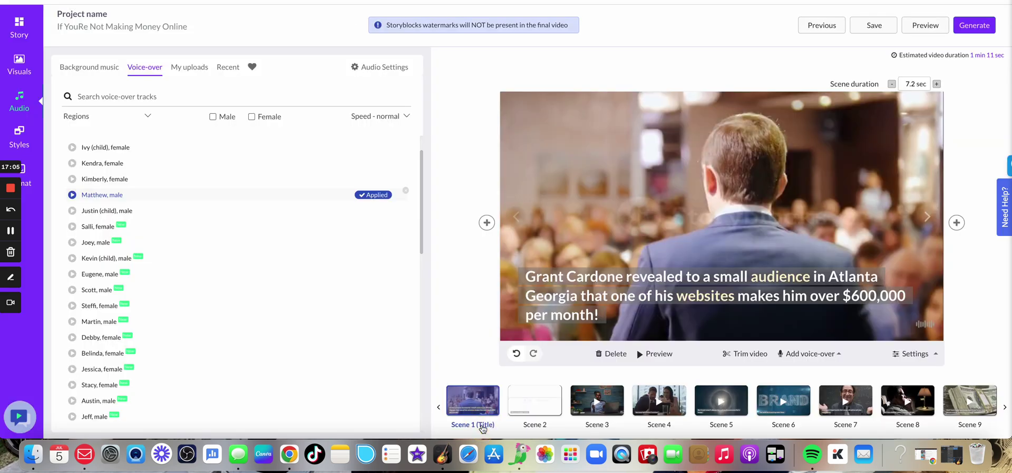
click(983, 26)
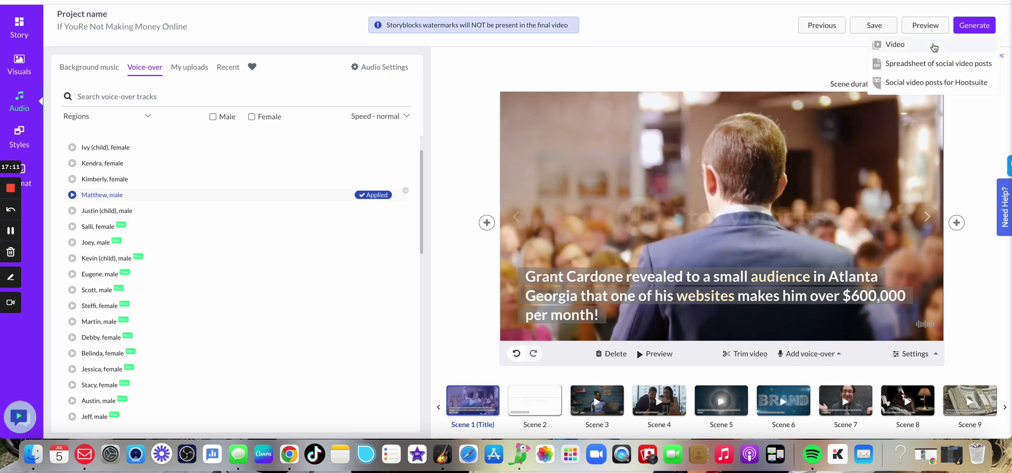
click(914, 67)
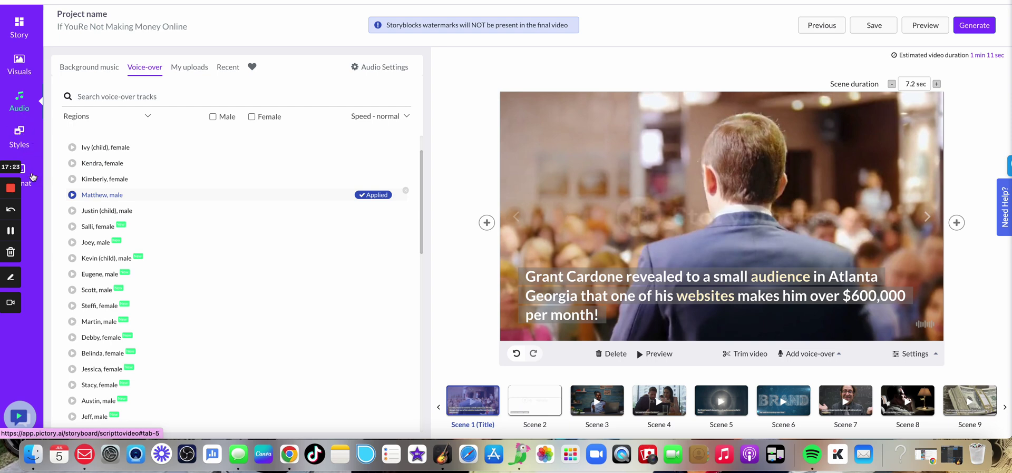
click(24, 131)
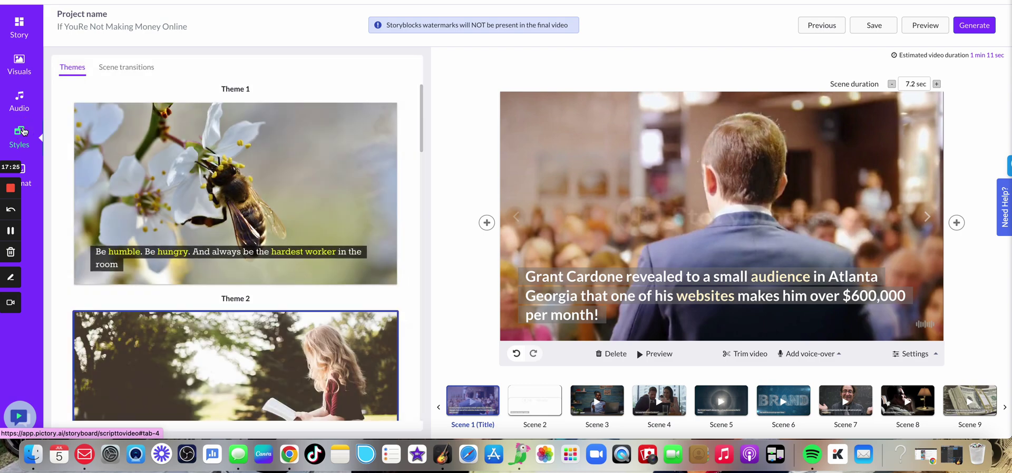
scroll(304, 175, down, 5)
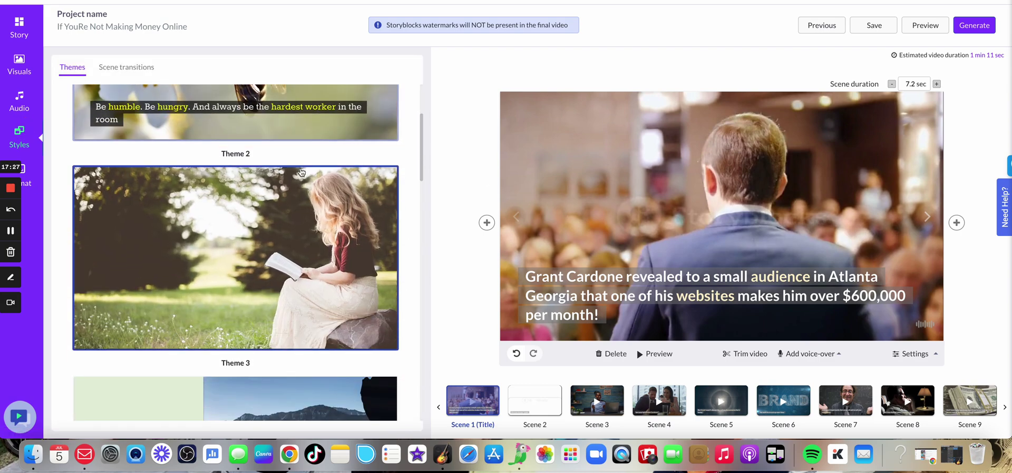
scroll(304, 176, down, 3)
scroll(301, 169, down, 3)
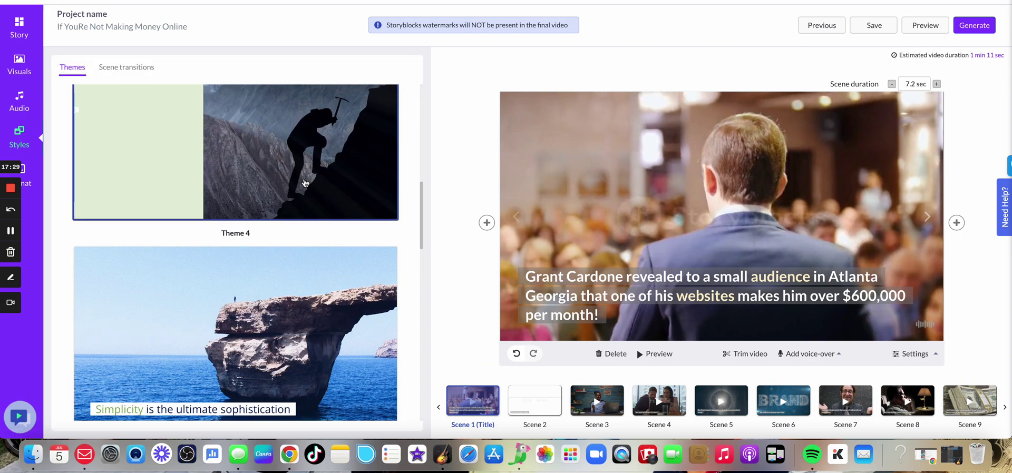
scroll(298, 163, up, 1)
scroll(296, 158, down, 2)
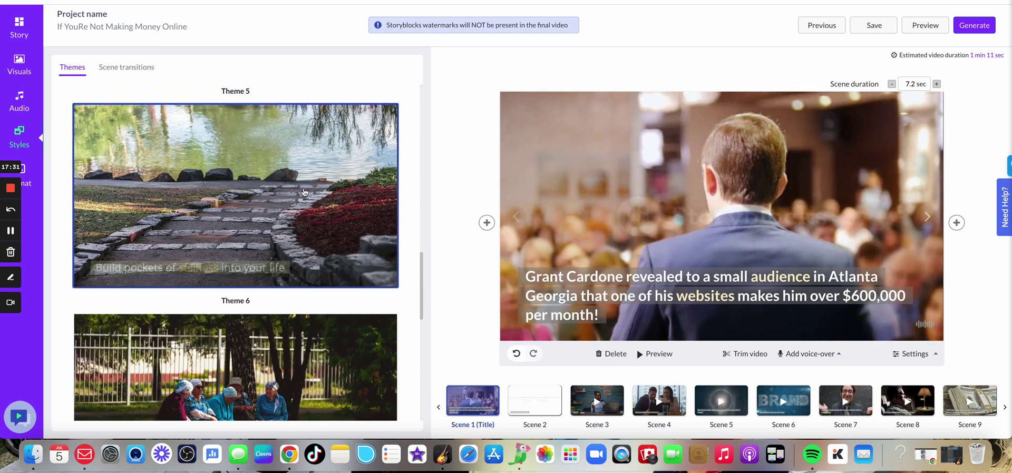
scroll(304, 187, down, 4)
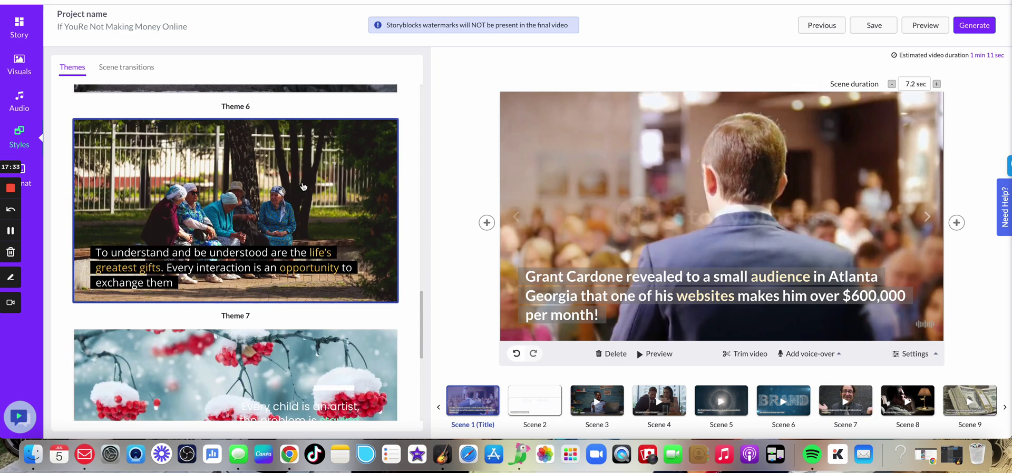
scroll(303, 187, down, 4)
scroll(287, 216, down, 3)
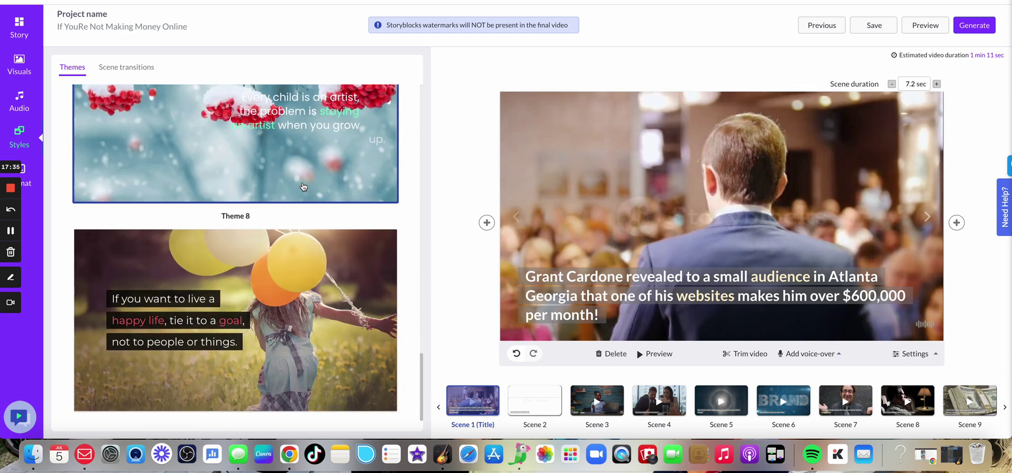
- Switch the video format to 9:16 Portrait, then return to the stock Visuals library
click(33, 184)
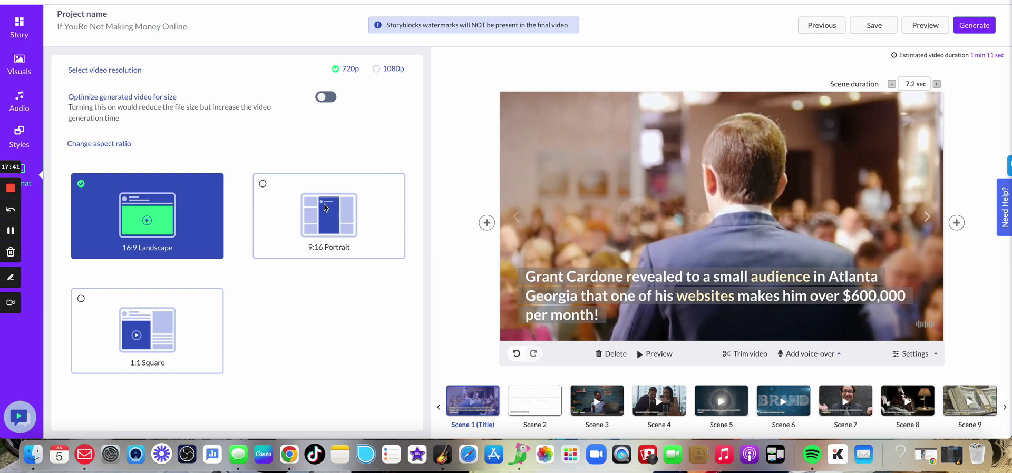
click(314, 205)
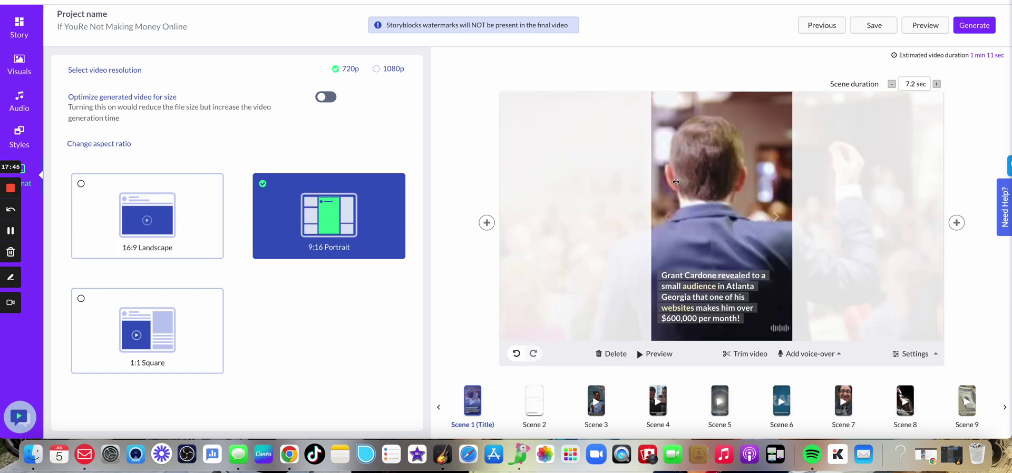
click(780, 353)
click(19, 62)
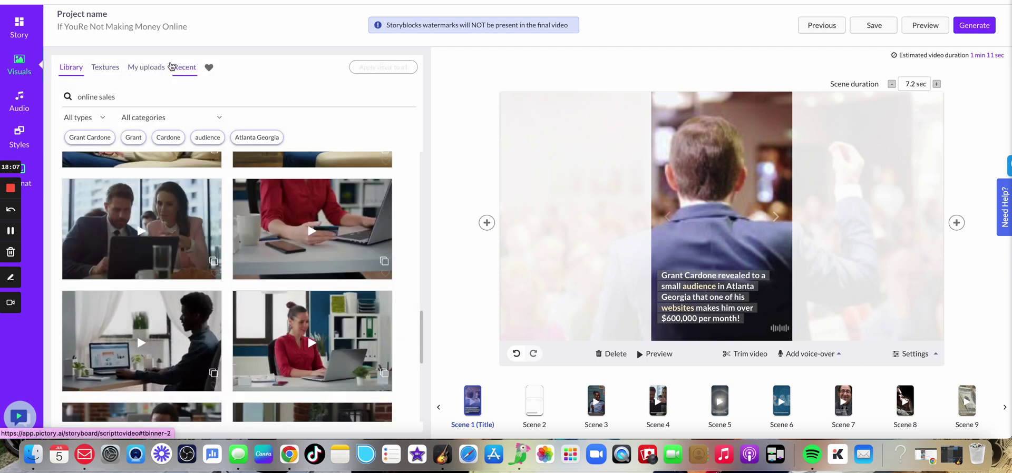